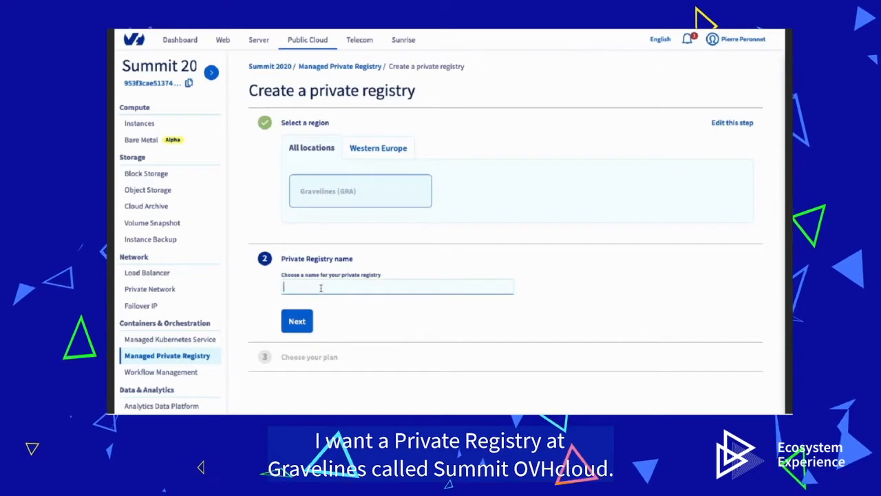
# Step: Name the registry 'summit ovhcloud', choose the L plan and create it
pyautogui.write('summit ovhcloud')
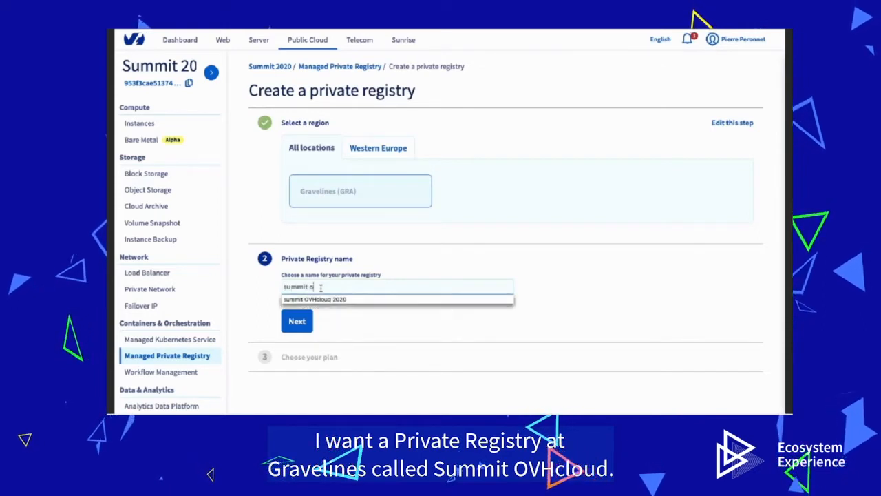
pyautogui.click(297, 320)
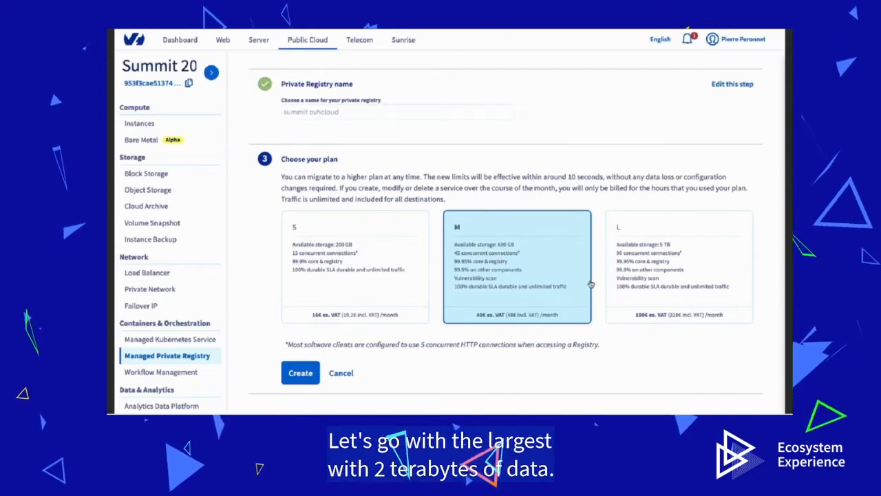
pyautogui.click(640, 279)
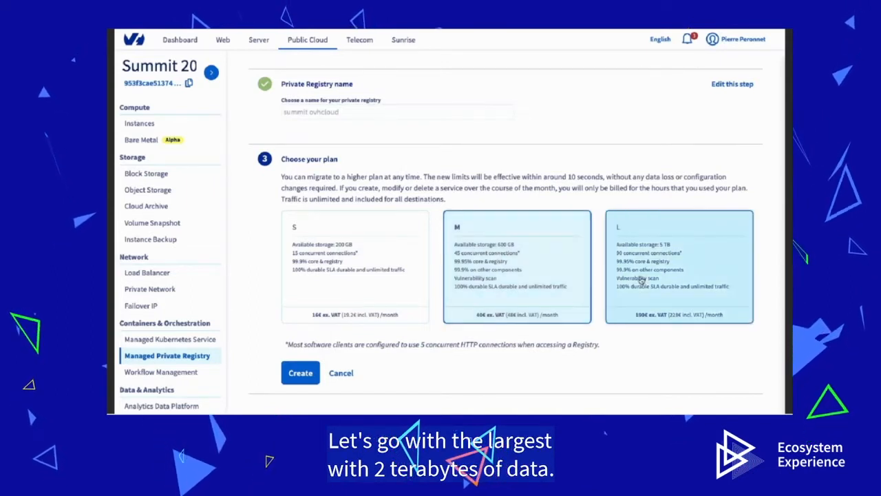
pyautogui.click(641, 281)
pyautogui.scroll(-1, 530, 328)
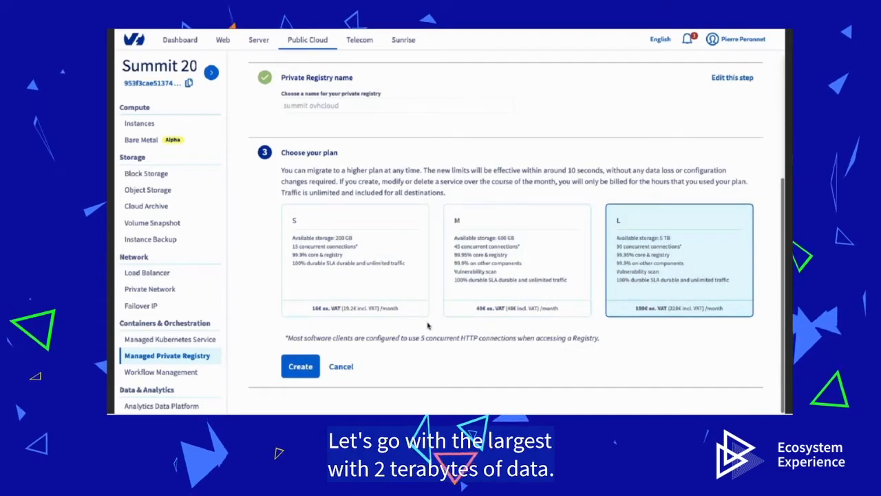
pyautogui.click(300, 367)
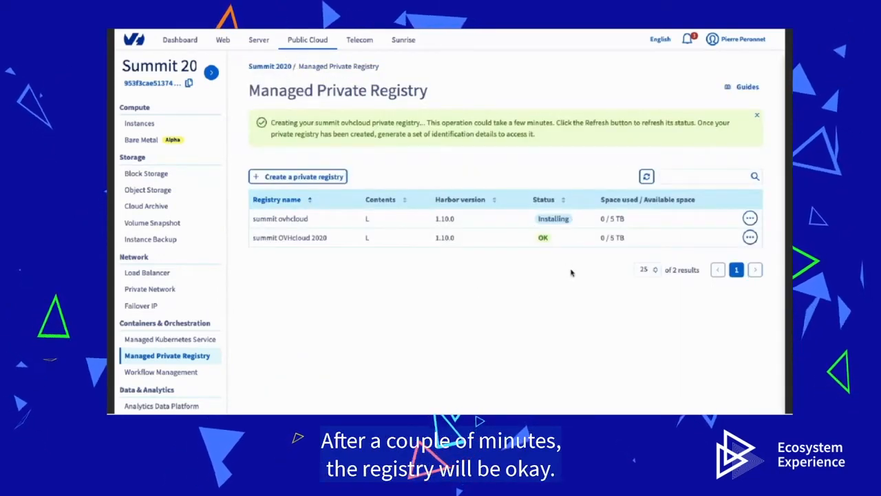
# Step: Refresh the registry list and cancel credential regeneration on the summit OVHcloud 2020 registry
pyautogui.click(646, 176)
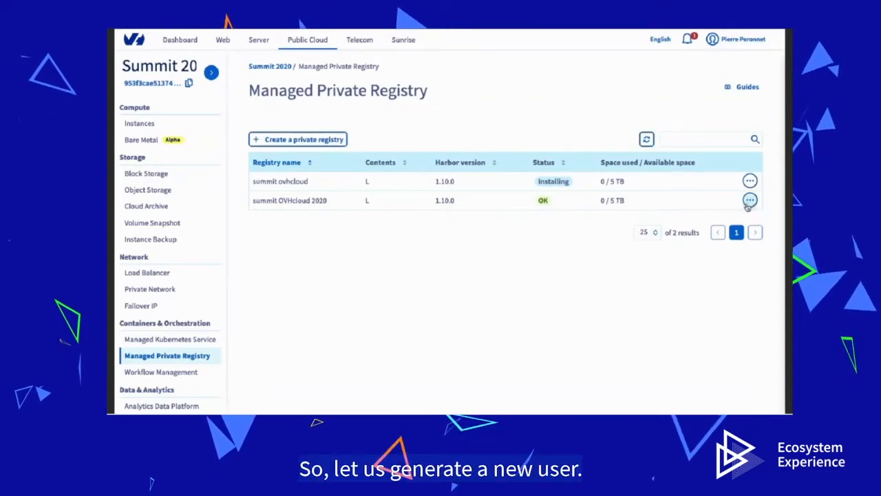
pyautogui.click(750, 201)
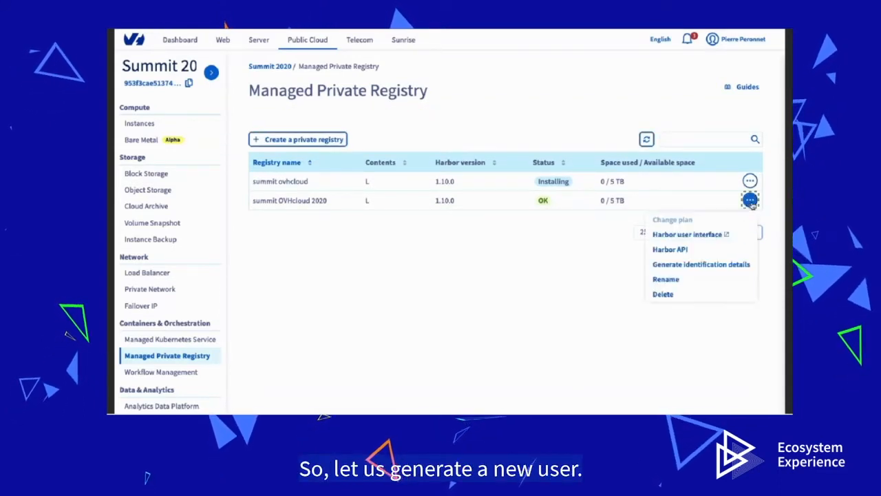
pyautogui.click(701, 264)
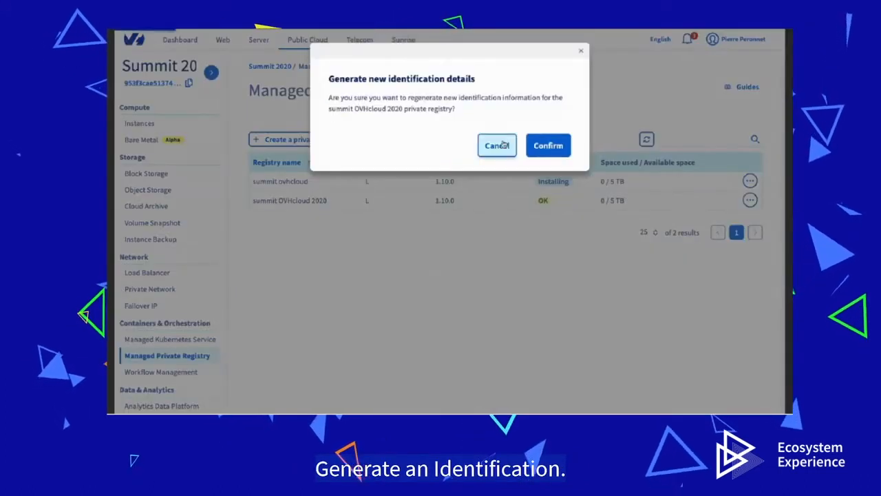
pyautogui.click(502, 144)
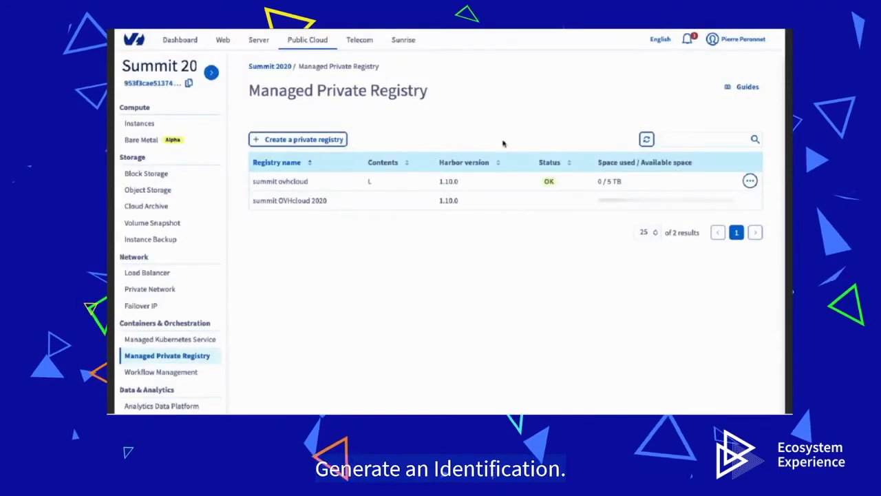
# Step: Generate new identification details for summit ovhcloud, open its Harbor interface and copy the login
pyautogui.click(647, 139)
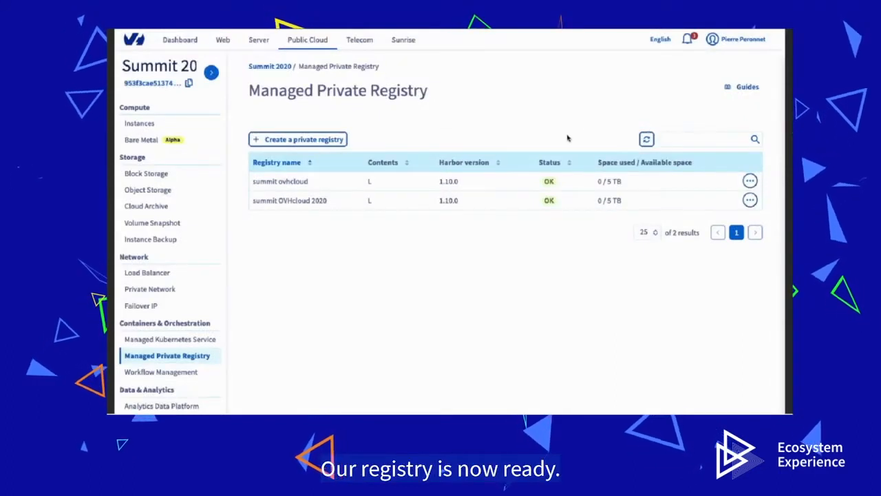
pyautogui.click(751, 183)
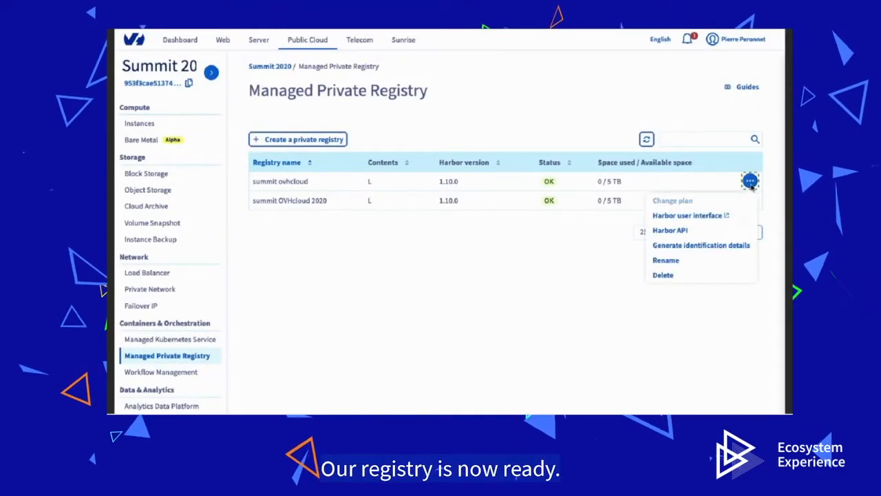
pyautogui.click(705, 247)
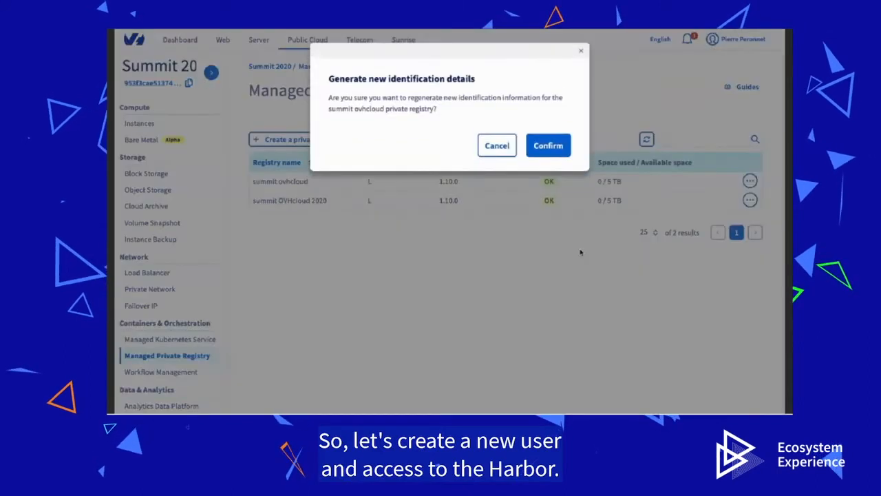
pyautogui.click(559, 147)
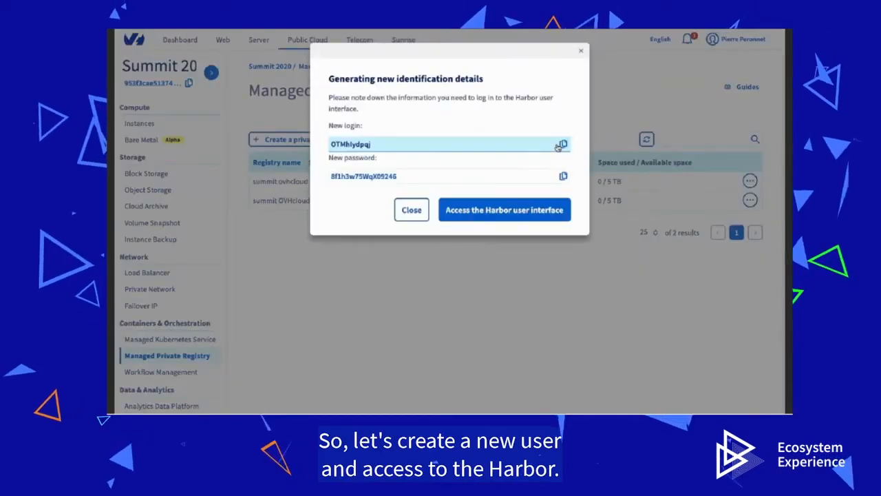
pyautogui.click(541, 214)
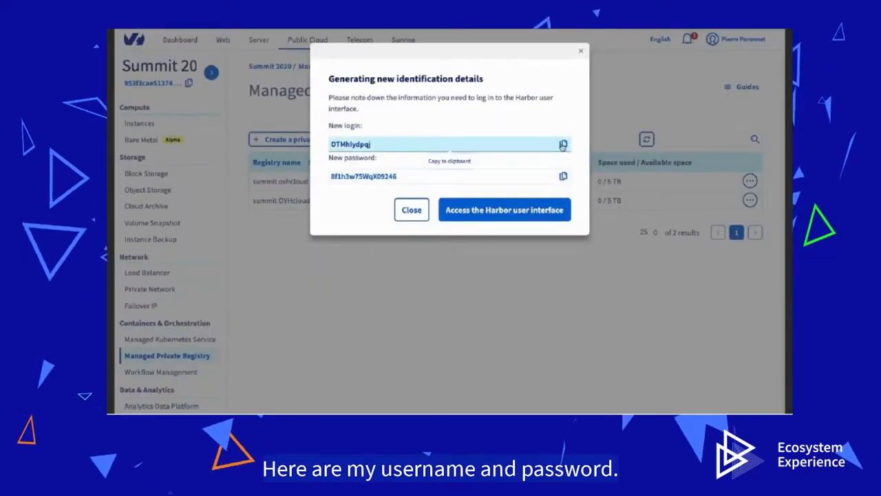
pyautogui.click(562, 143)
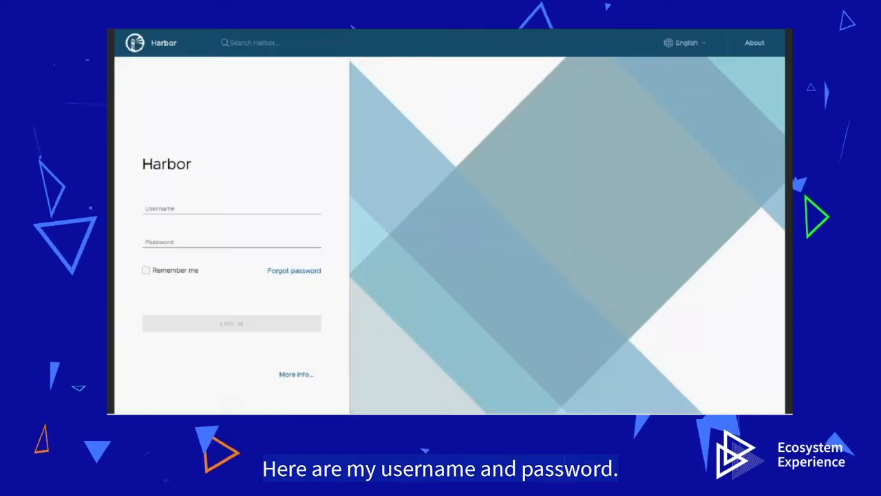
# Step: Log in to Harbor by pasting the generated username and password
pyautogui.click(200, 206)
pyautogui.hotkey('ctrl', 'v')
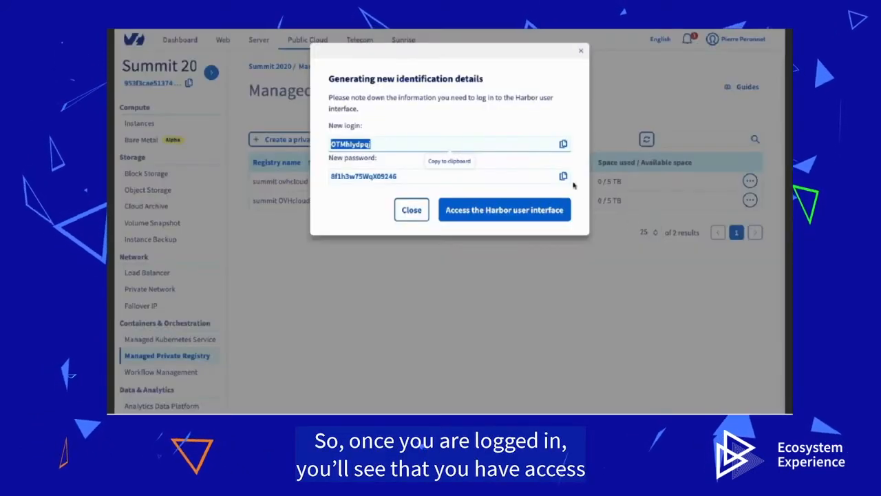
pyautogui.click(563, 176)
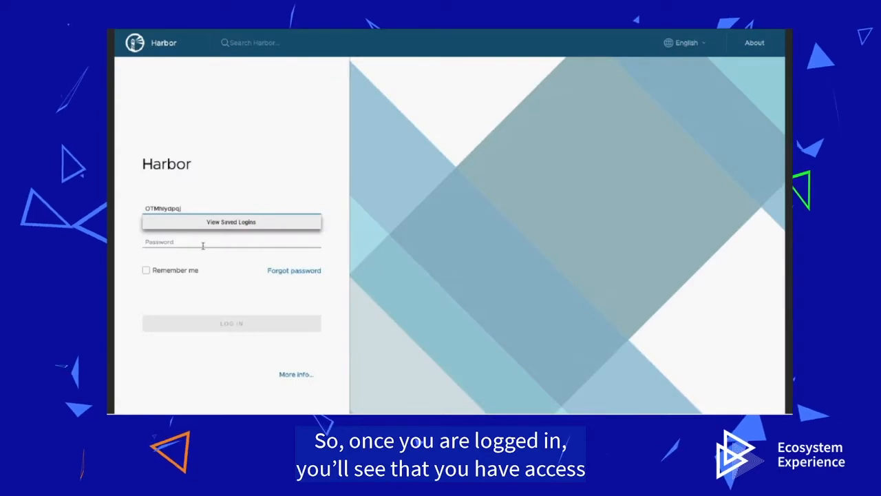
pyautogui.click(202, 243)
pyautogui.hotkey('ctrl', 'v')
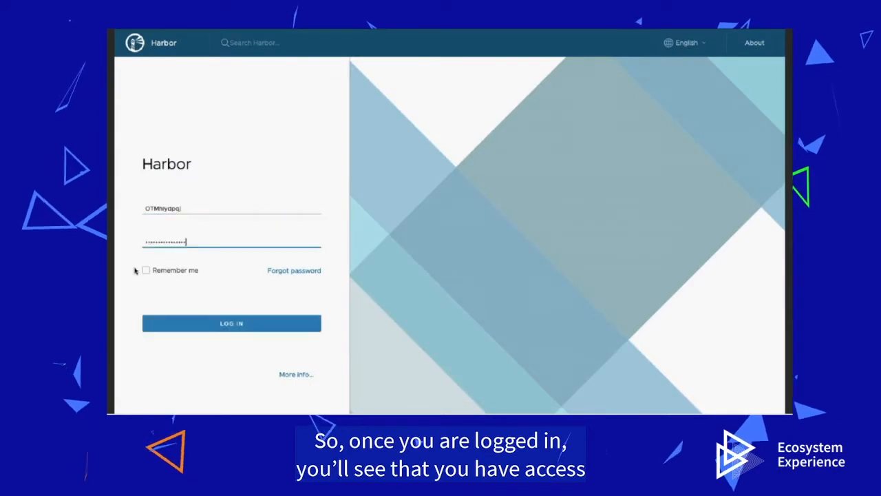
pyautogui.click(177, 325)
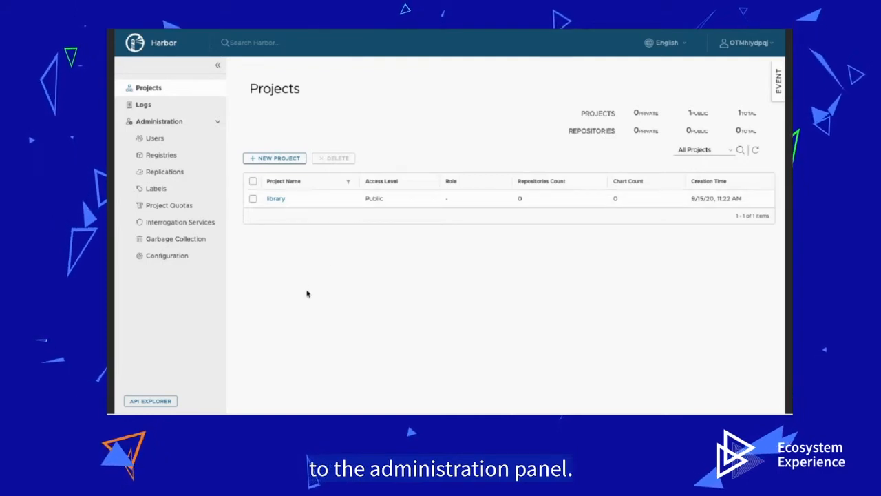
# Step: Create a non-admin Harbor user with username, e-mail and a generated password, then return to Projects
pyautogui.click(196, 140)
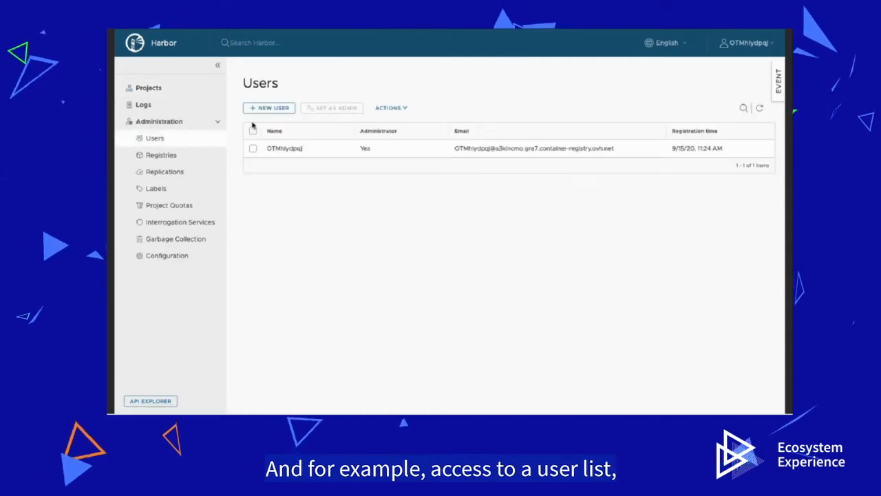
pyautogui.click(279, 110)
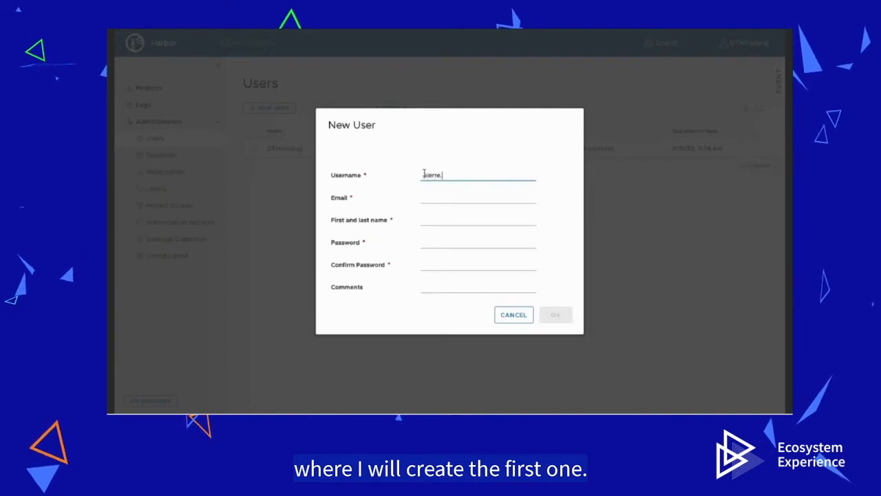
pyautogui.press('Tab')
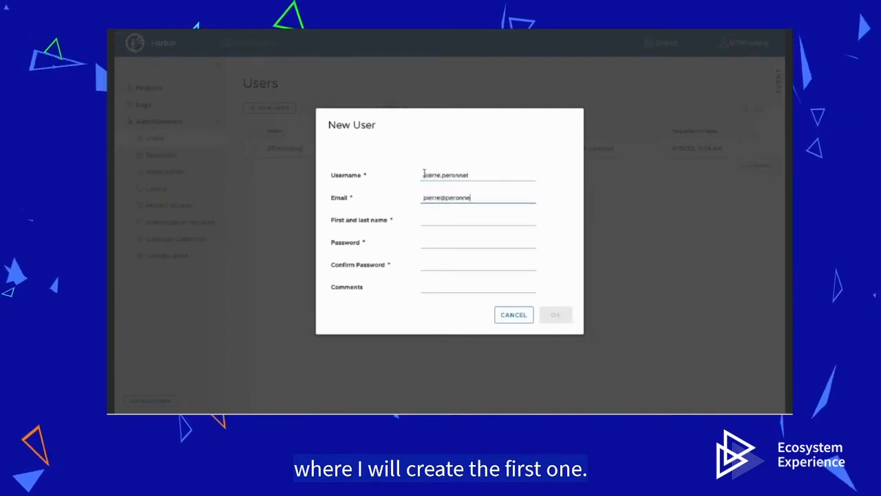
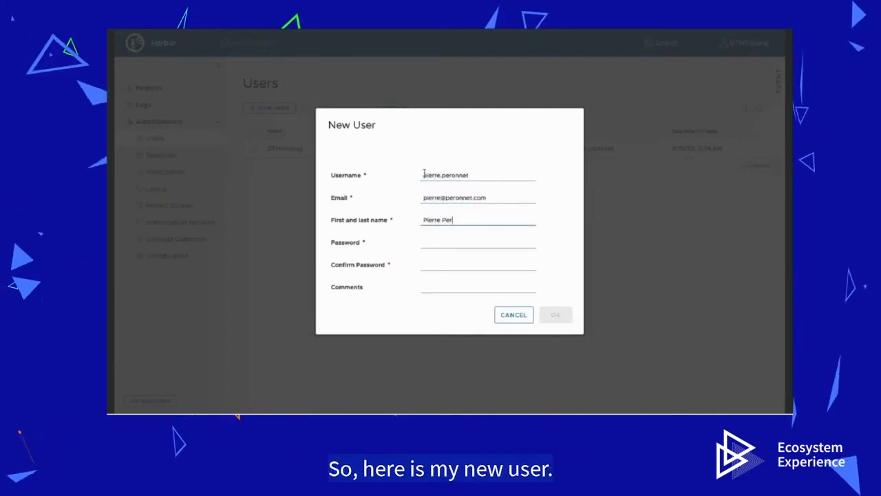
pyautogui.press('Tab')
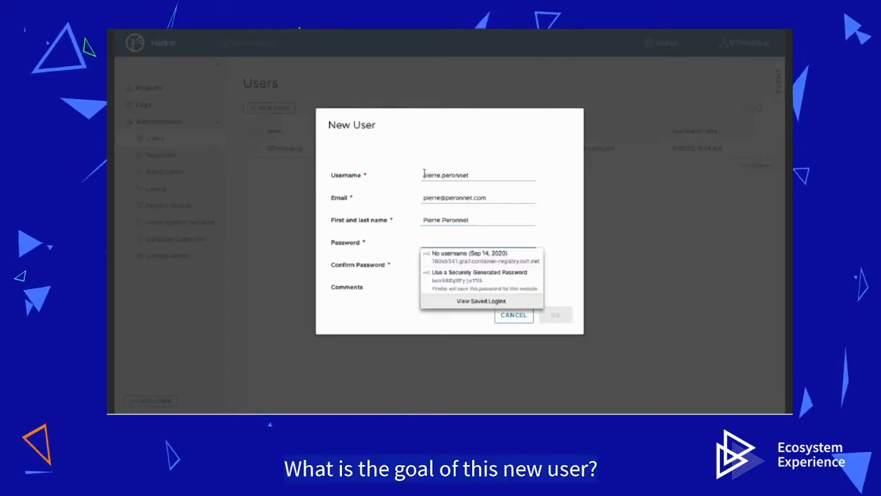
pyautogui.click(435, 281)
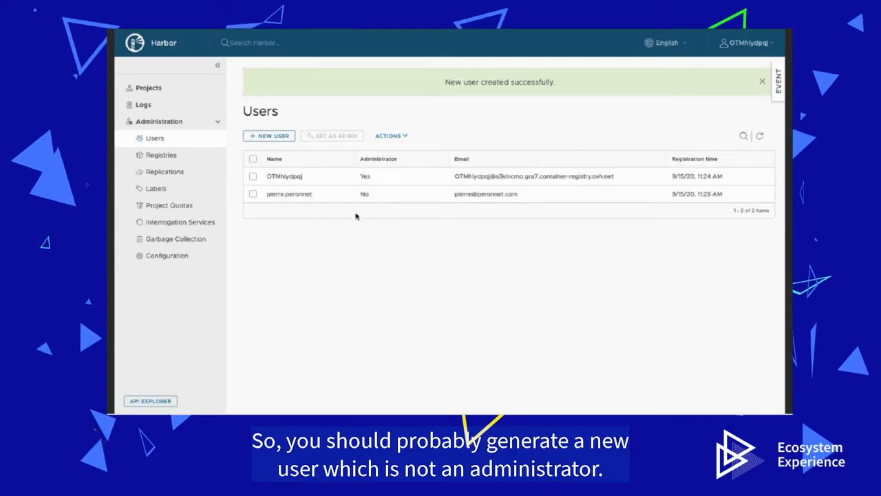
pyautogui.click(181, 94)
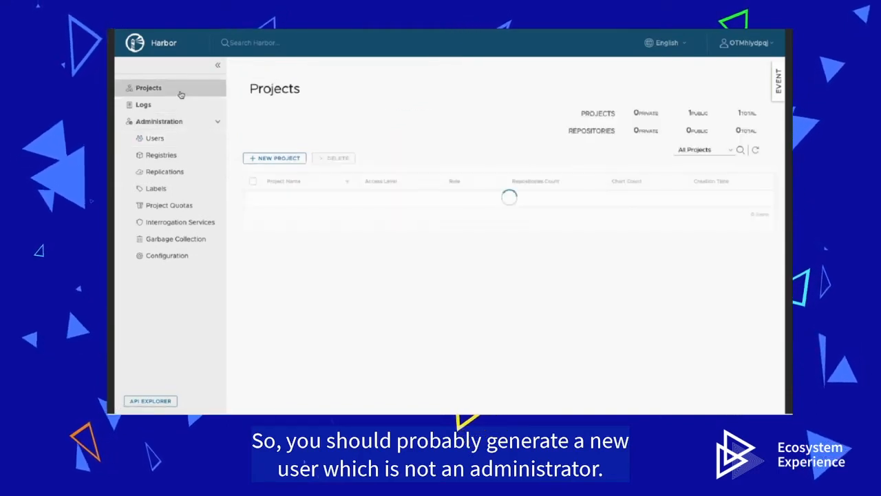
# Step: Create a private project named 'dev-team' and open it from the Projects list
pyautogui.click(289, 159)
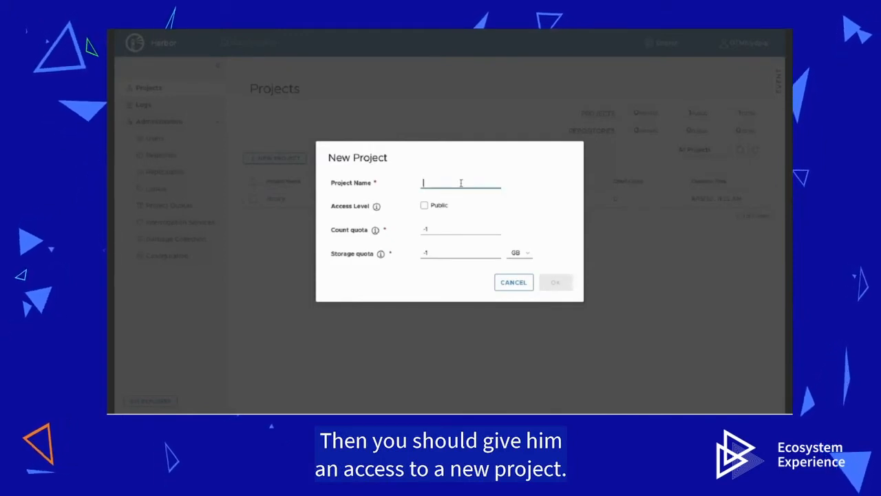
pyautogui.write('dev-team')
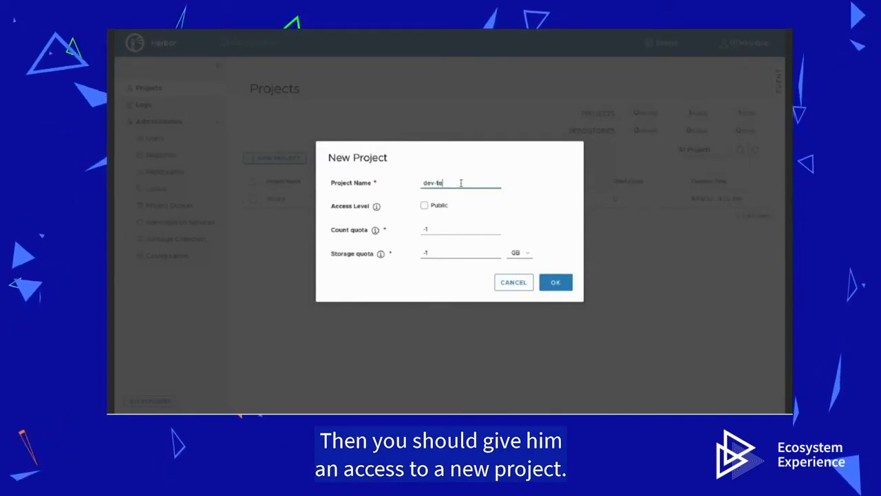
pyautogui.click(556, 286)
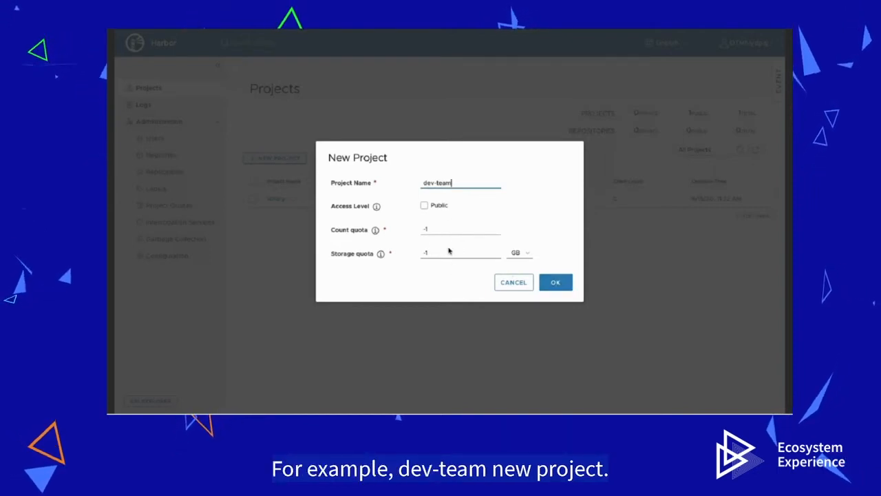
pyautogui.click(559, 293)
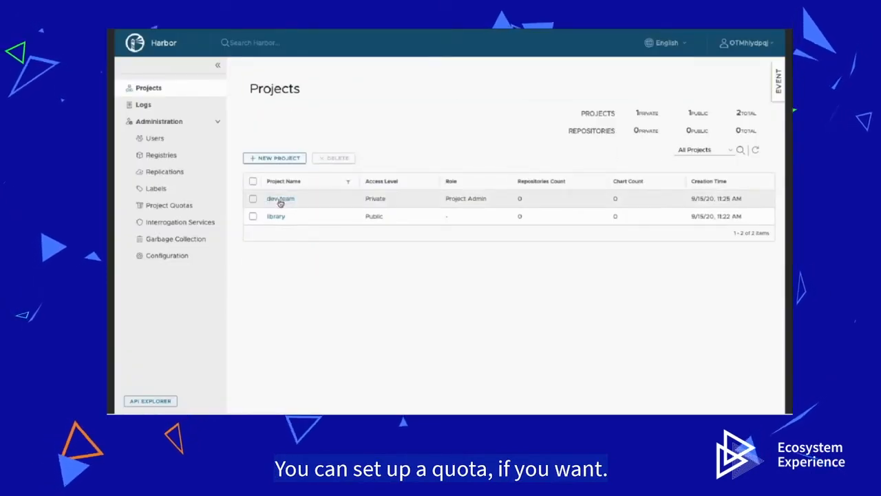
pyautogui.click(280, 199)
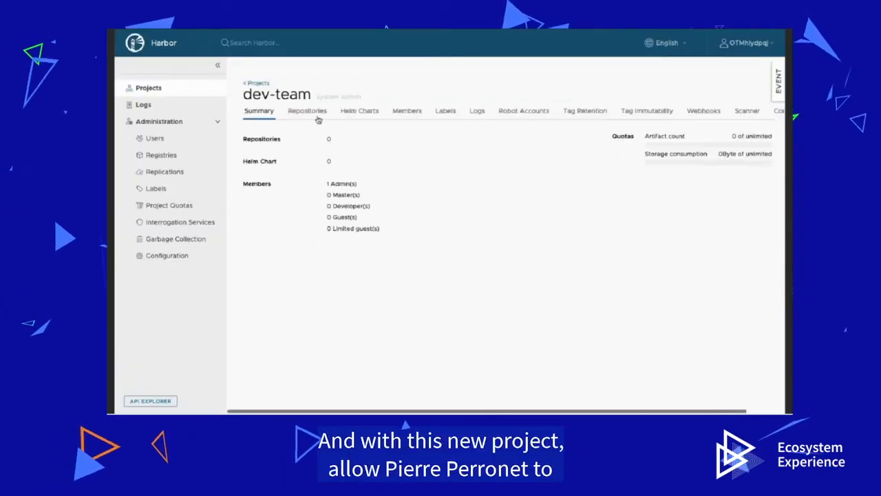
# Step: Add the new user to dev-team's members with the Master role
pyautogui.click(412, 113)
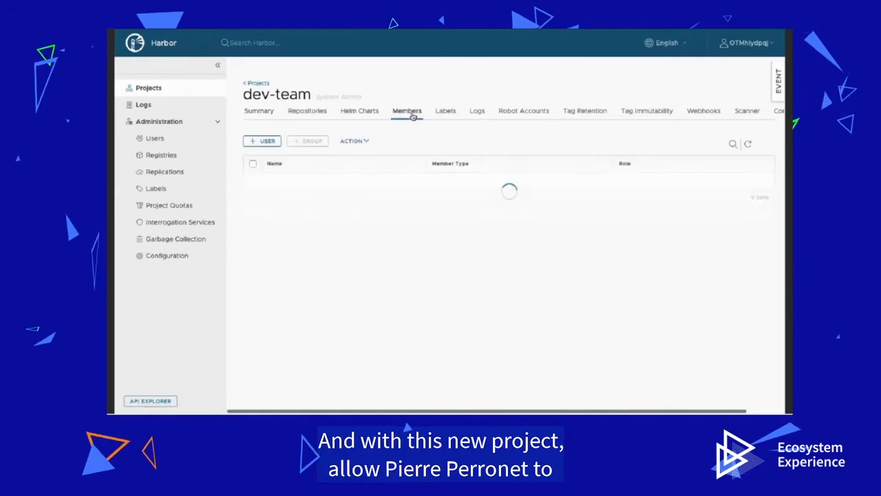
pyautogui.click(267, 142)
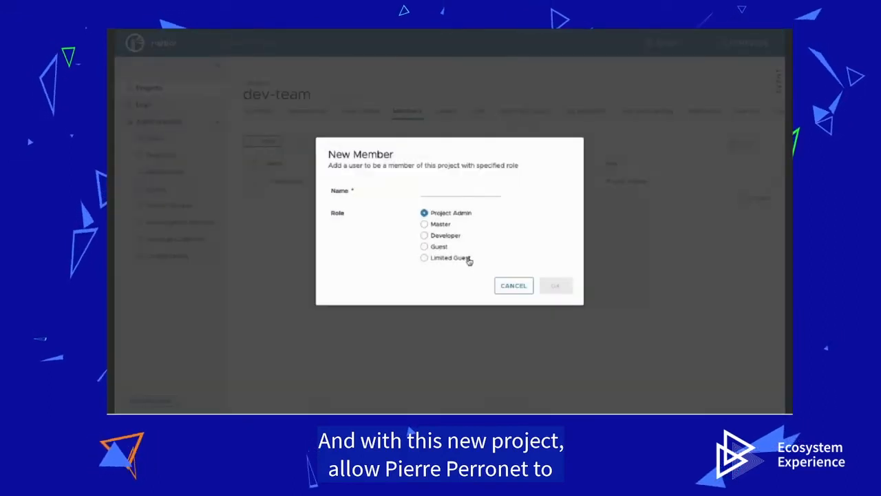
pyautogui.click(440, 225)
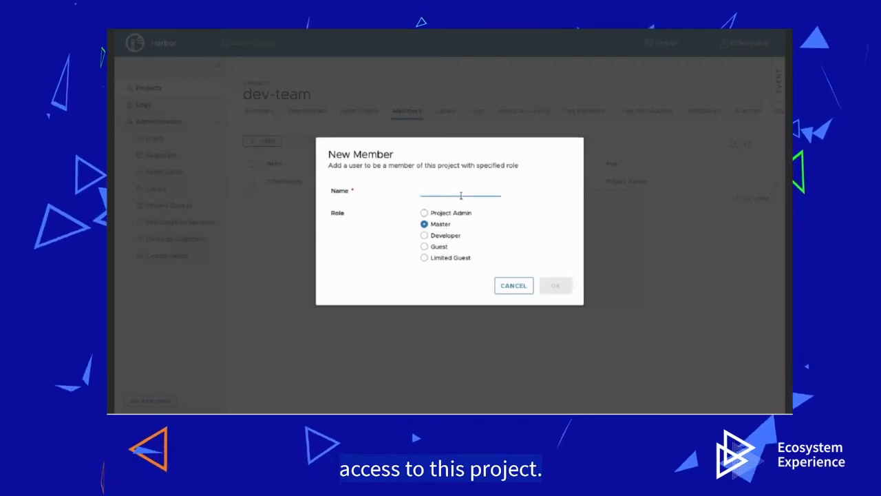
pyautogui.click(457, 195)
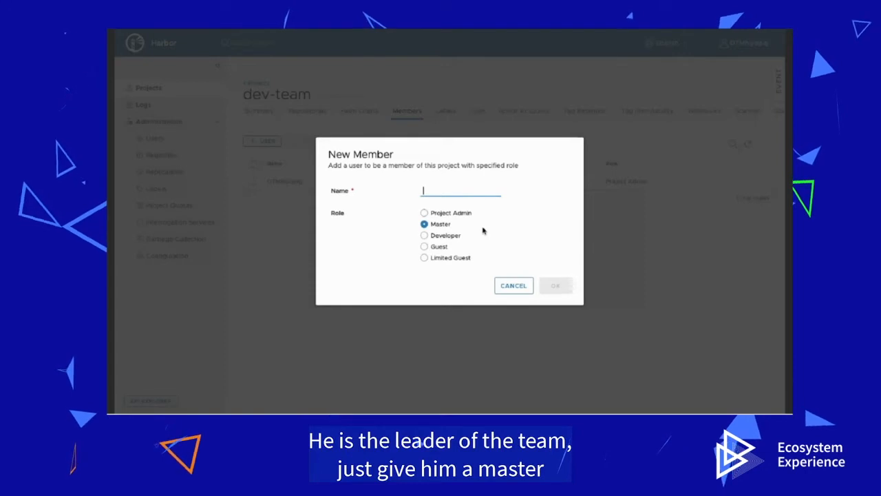
pyautogui.click(463, 205)
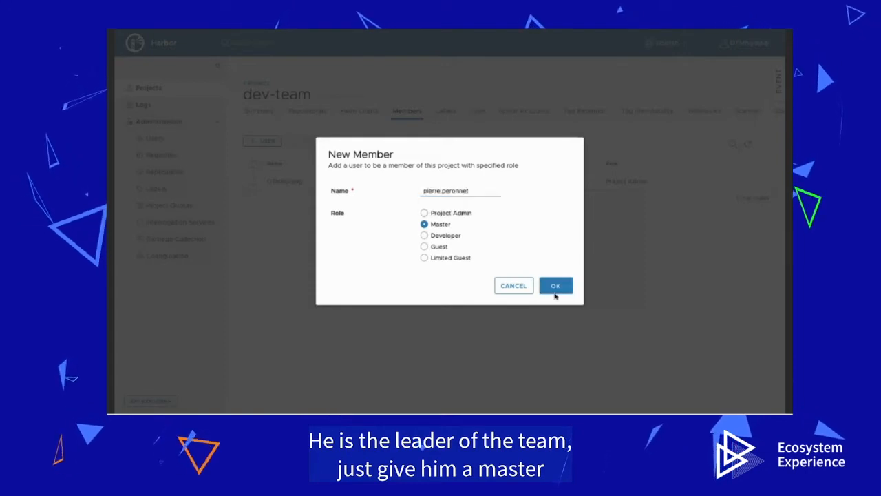
pyautogui.click(555, 291)
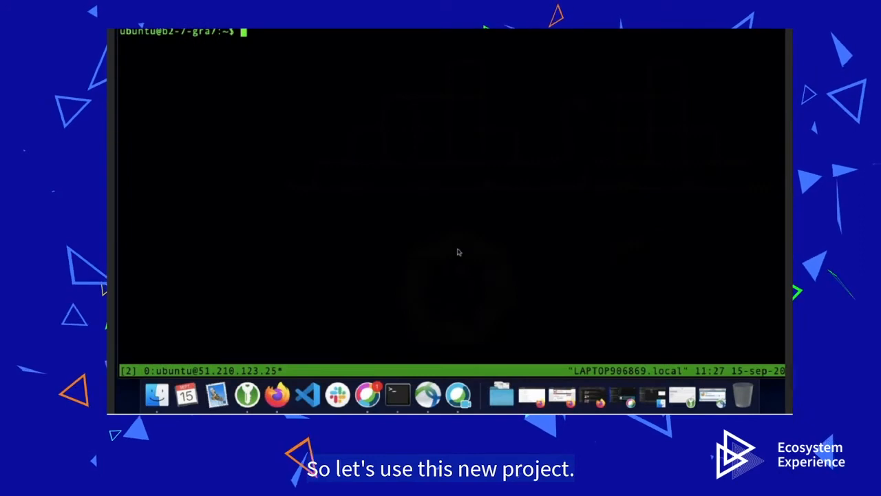
# Step: Run docker login against the registry hostname and enter the new member's username at the prompt
pyautogui.write('docker login')
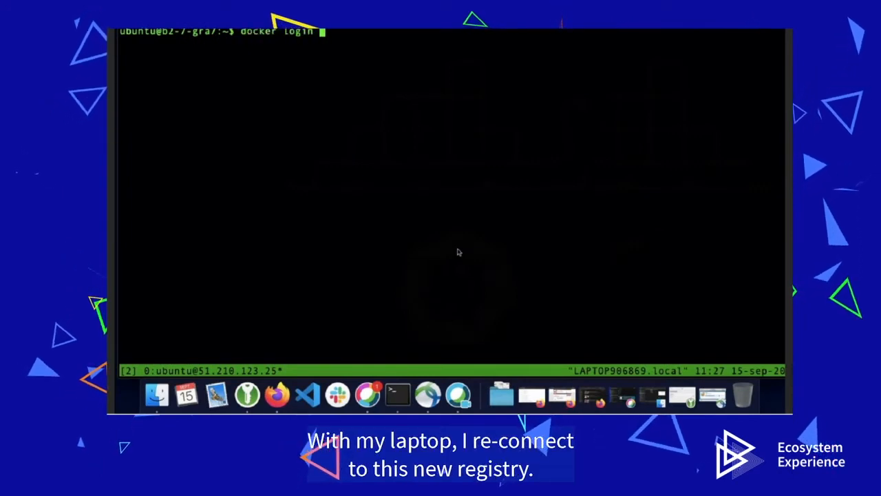
pyautogui.write('a3kincmo.gra7.container-registry.ovh.net')
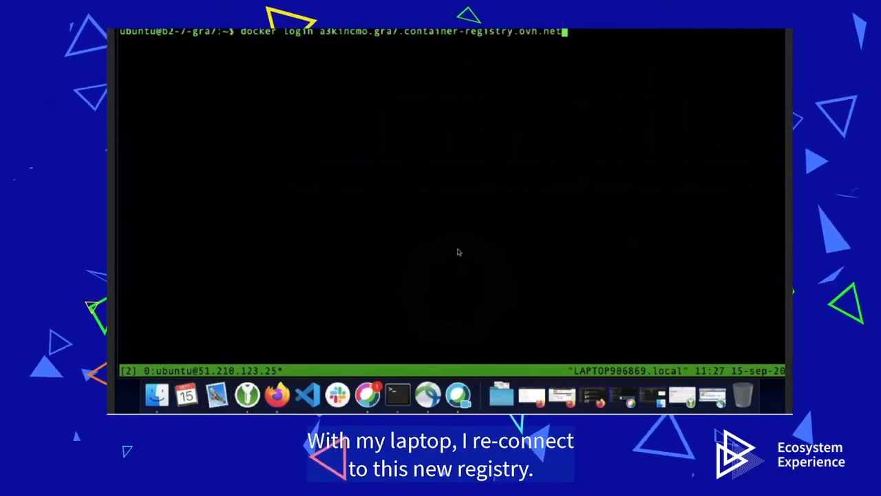
pyautogui.press('Return')
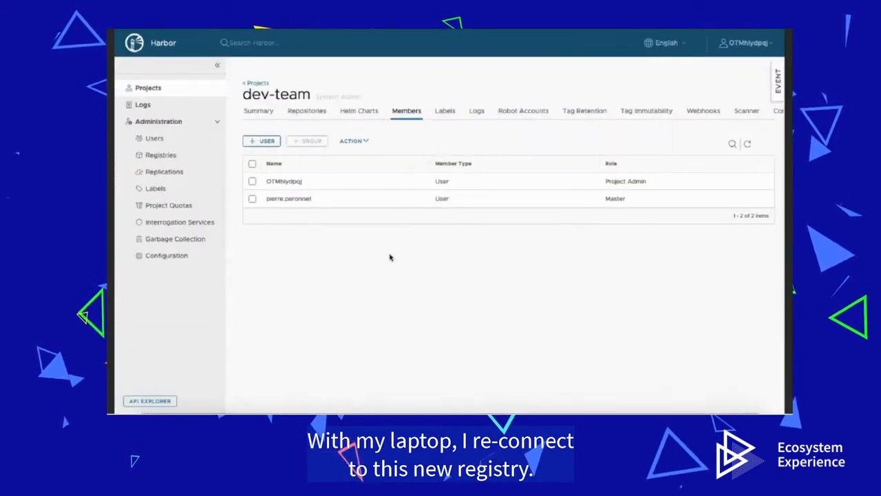
pyautogui.moveTo(267, 199); pyautogui.dragTo(312, 198)
pyautogui.press('super+c')
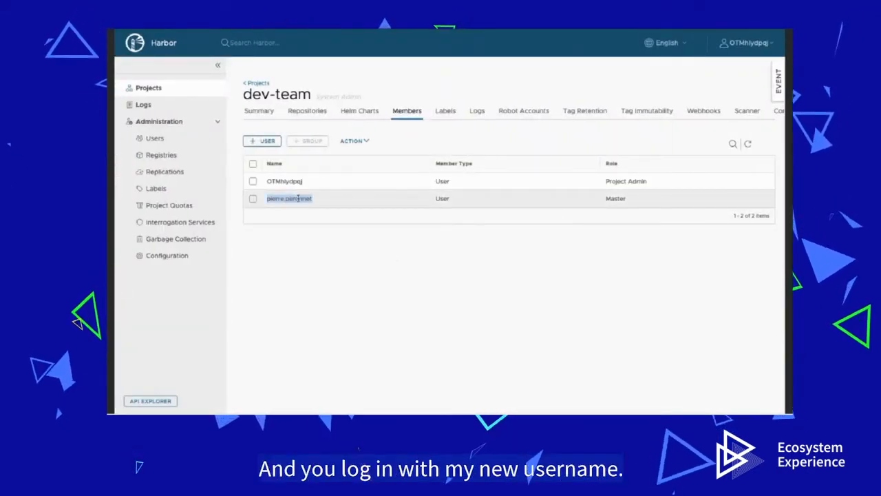
pyautogui.hotkey('ctrl', 'Right')
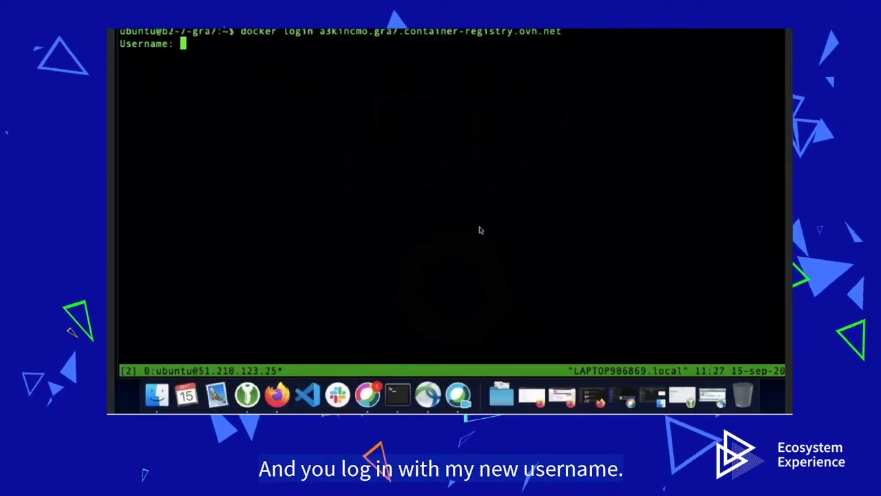
pyautogui.press('super+v')
pyautogui.press('Return')
pyautogui.hotkey('ctrl', 'Left')
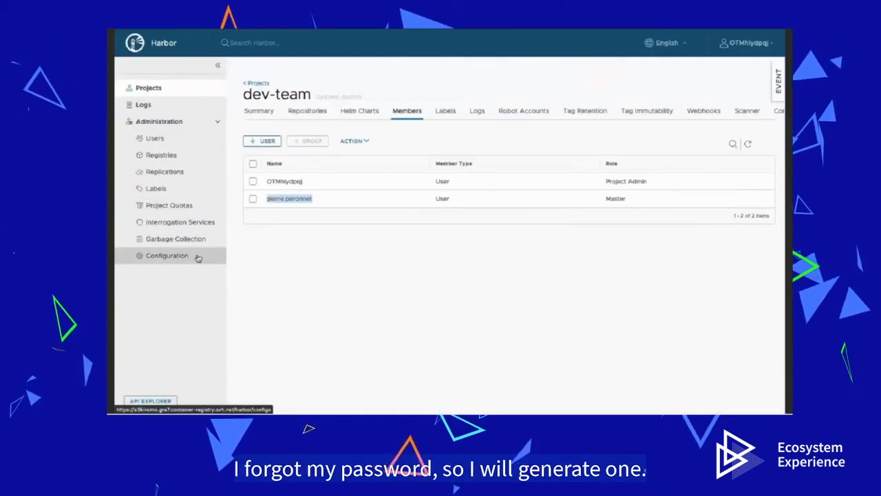
# Step: Reset the new user's password from Administration > Users, entering and confirming a new password
pyautogui.click(198, 258)
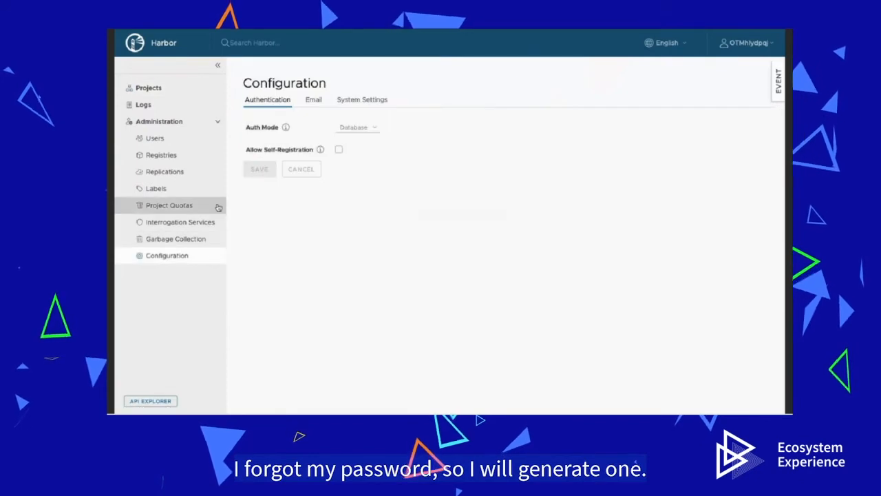
pyautogui.click(157, 140)
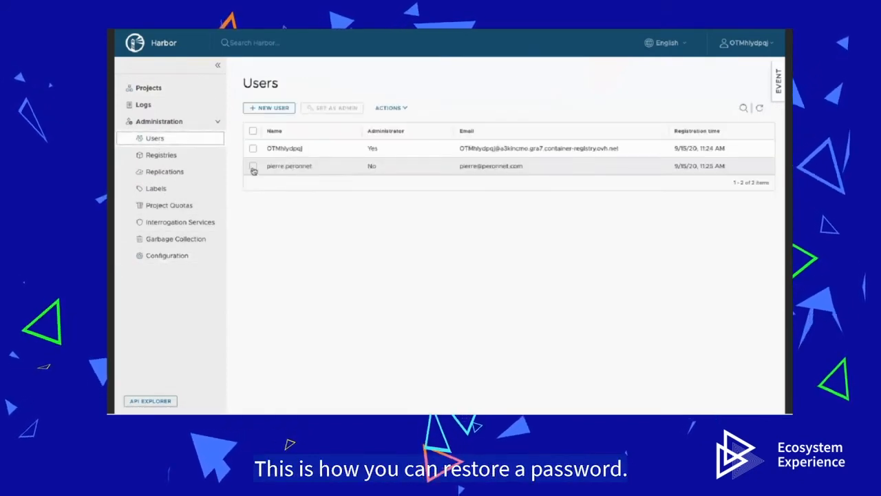
pyautogui.click(252, 167)
pyautogui.click(391, 108)
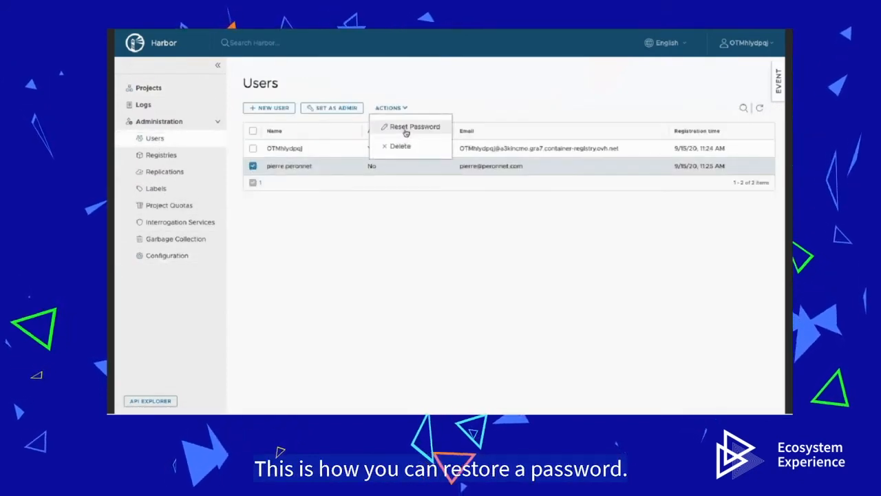
pyautogui.click(412, 127)
pyautogui.click(411, 213)
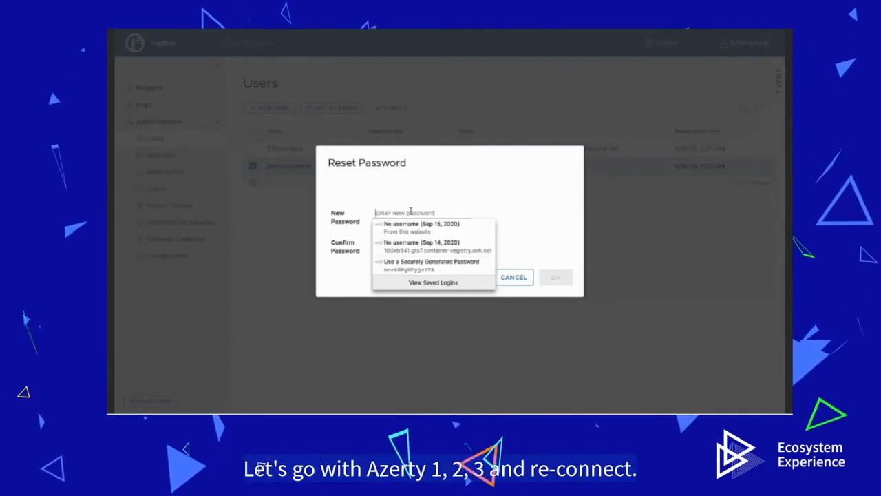
pyautogui.write('Azert')
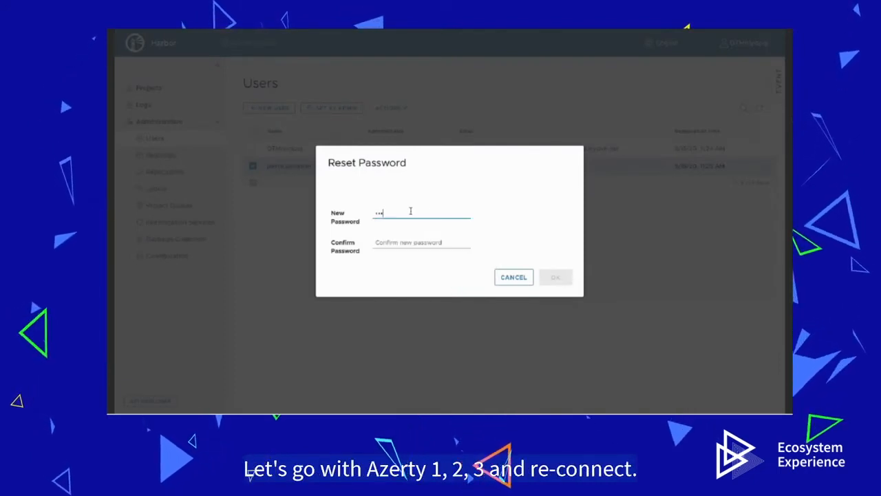
pyautogui.write('y')
pyautogui.press('Tab')
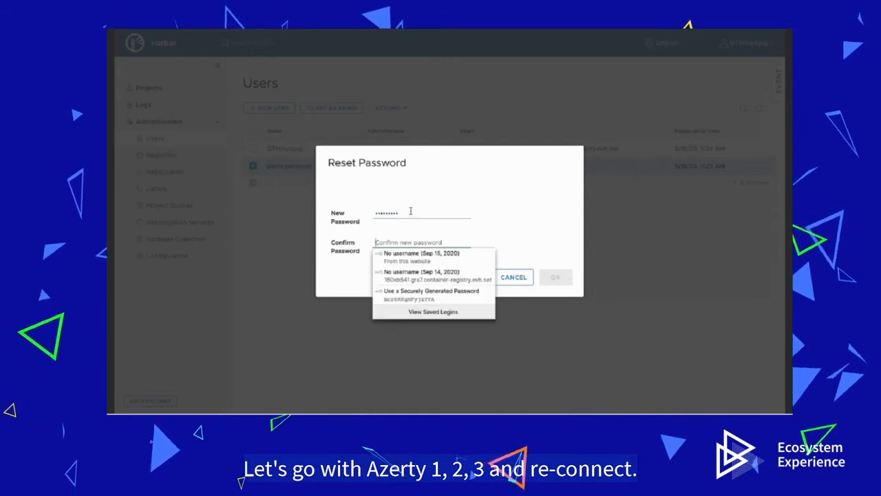
pyautogui.write('Azerty123')
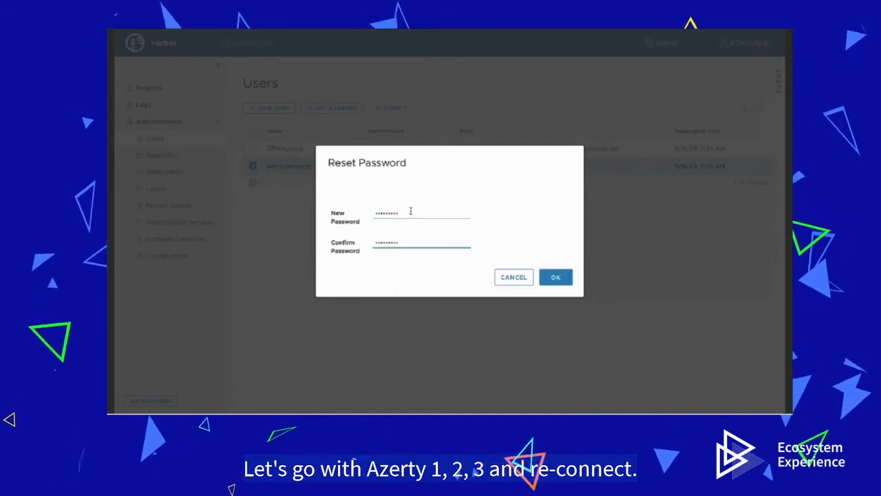
pyautogui.click(551, 277)
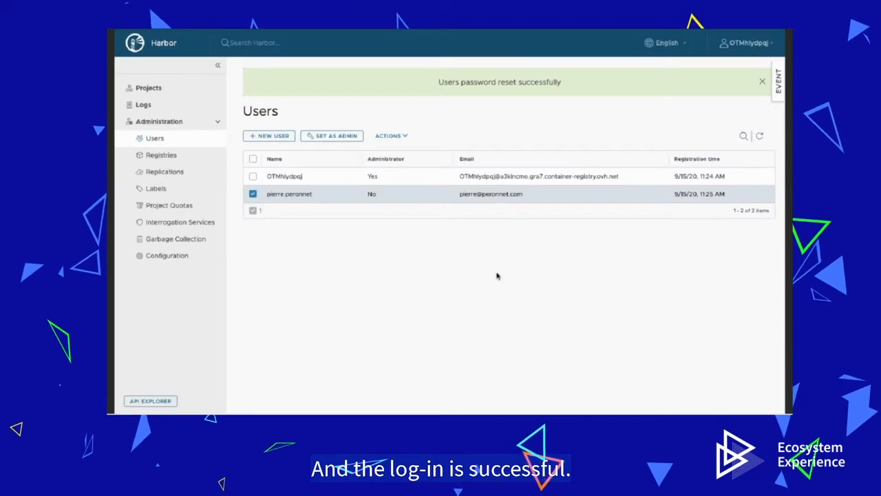
pyautogui.hotkey('ctrl', 'Right')
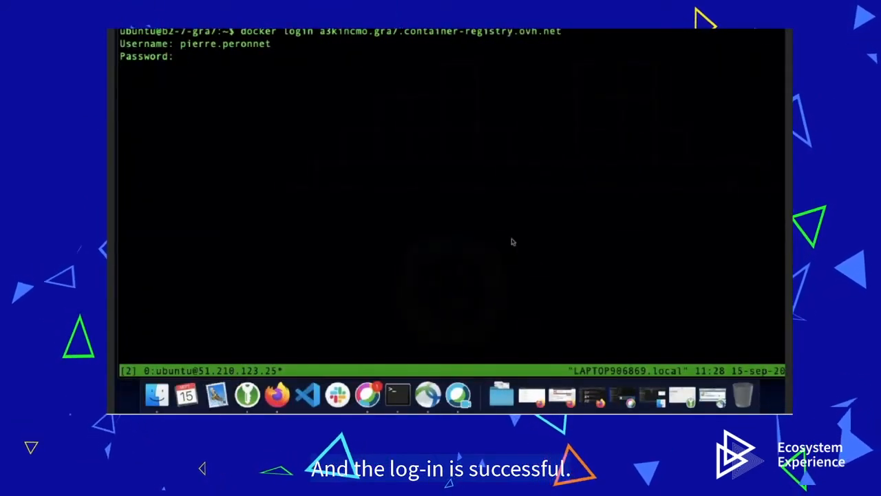
# Step: Finish the Docker login and run a docker tag command targeting the registry's dev-team path
pyautogui.press('Return')
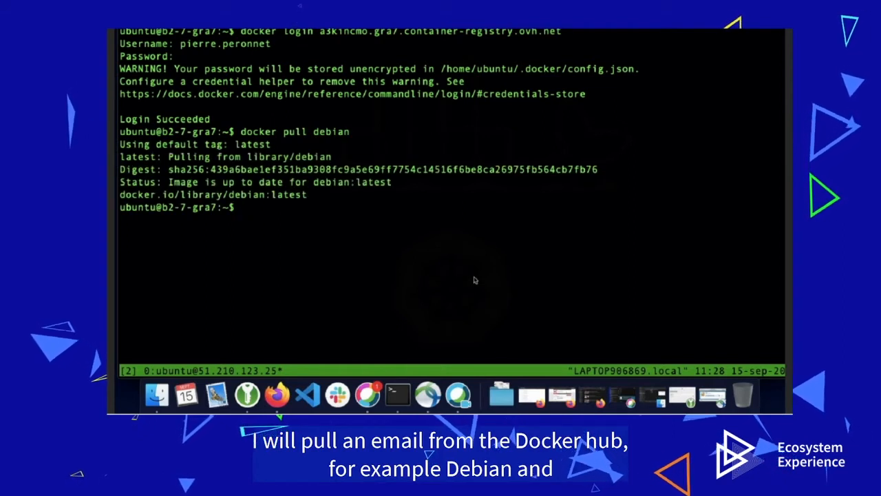
pyautogui.write('r tag')
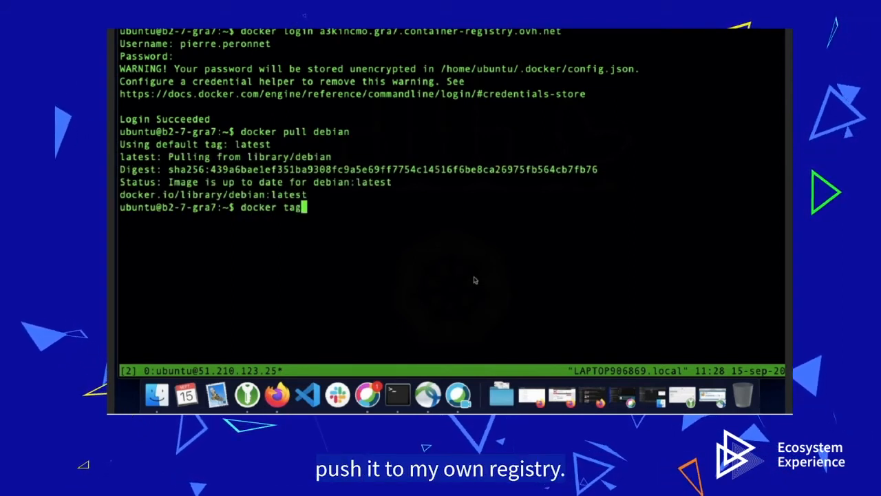
pyautogui.moveTo(337, 33); pyautogui.dragTo(533, 34)
pyautogui.press('super+c')
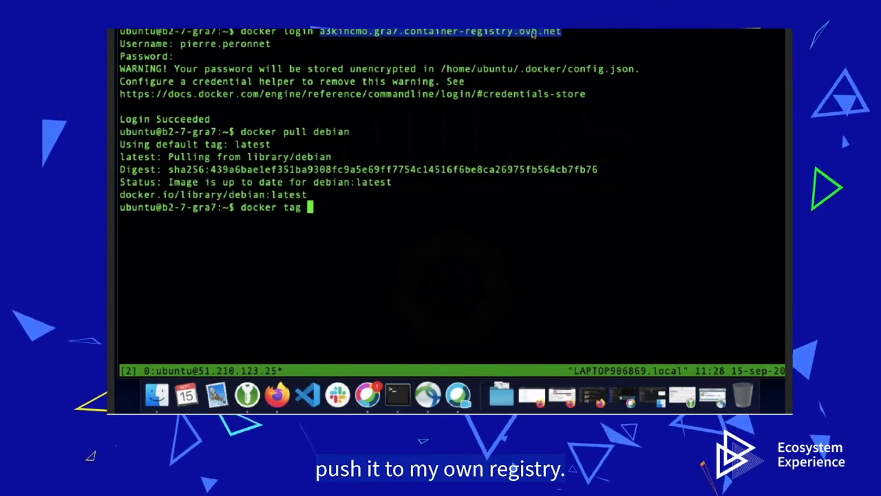
pyautogui.write('tag')
pyautogui.press('super+v')
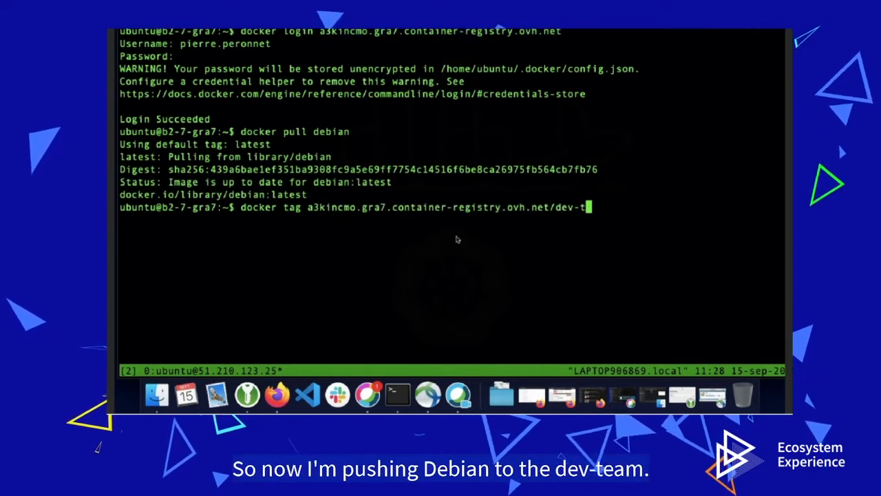
pyautogui.write('n')
pyautogui.press('Return')
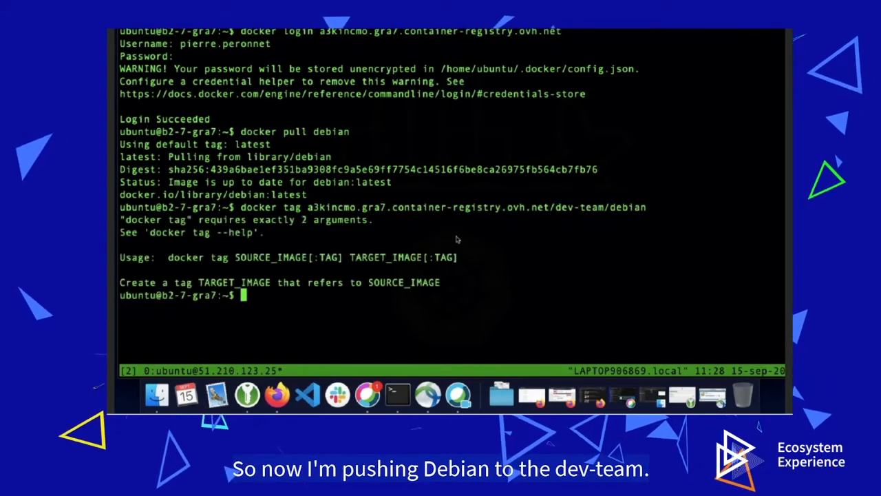
# Step: Retag the debian image as dev-team/debian in the registry and push it
pyautogui.press('Up')
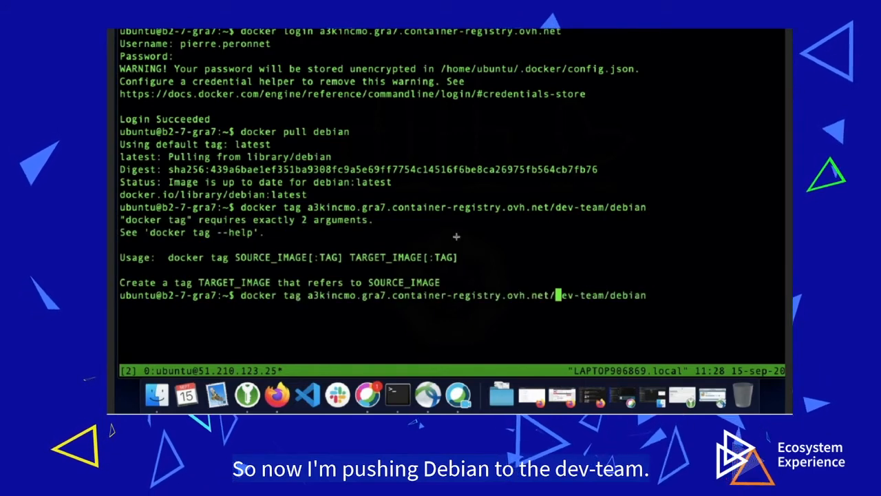
pyautogui.press('Left')
pyautogui.press('Left')
pyautogui.press('Left')
pyautogui.press('Left')
pyautogui.press('Left')
pyautogui.press('Left')
pyautogui.press('Left')
pyautogui.press('Left')
pyautogui.press('Left')
pyautogui.write('debian')
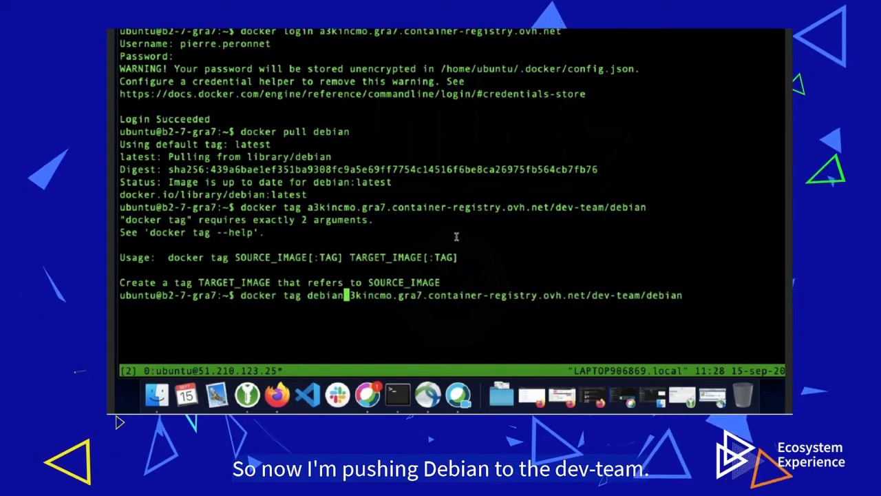
pyautogui.press('Return')
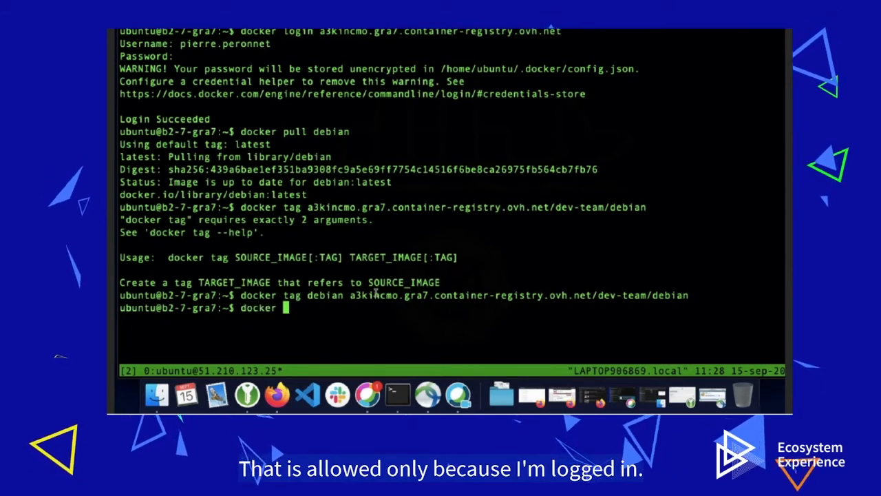
pyautogui.moveTo(350, 295); pyautogui.dragTo(681, 293)
pyautogui.middleClick(682, 292)
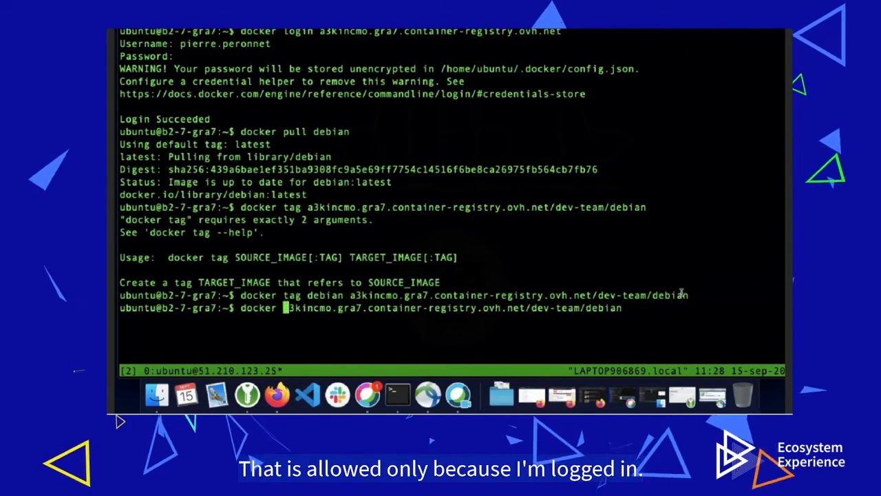
pyautogui.write('push')
pyautogui.press('Return')
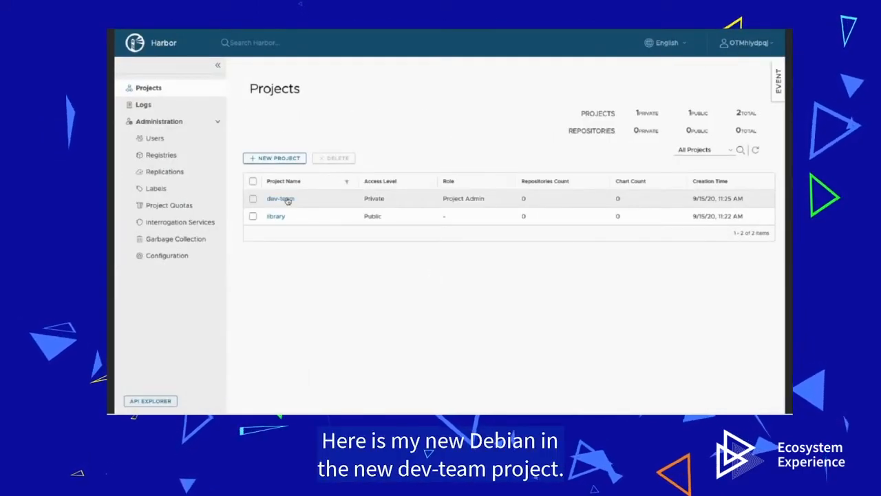
# Step: Open dev-team's Repositories, refresh, and view dev-team/debian's images showing latest at 48.06MB
pyautogui.click(280, 199)
pyautogui.click(308, 113)
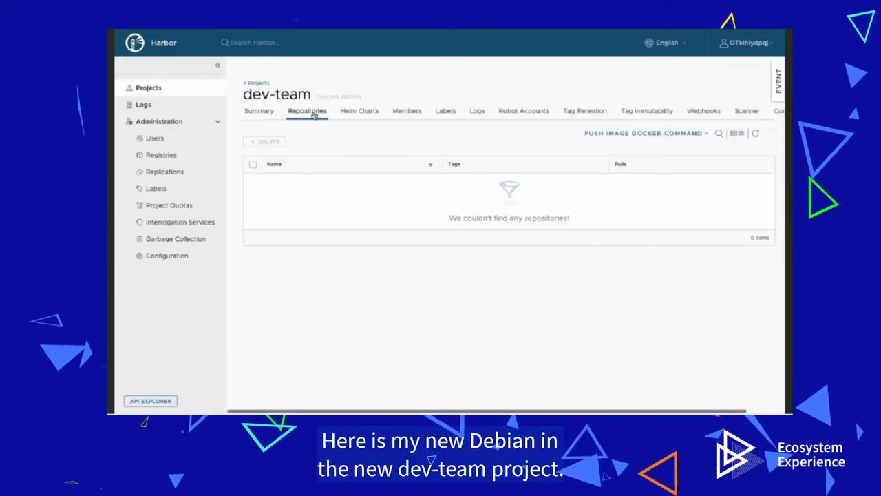
pyautogui.click(756, 133)
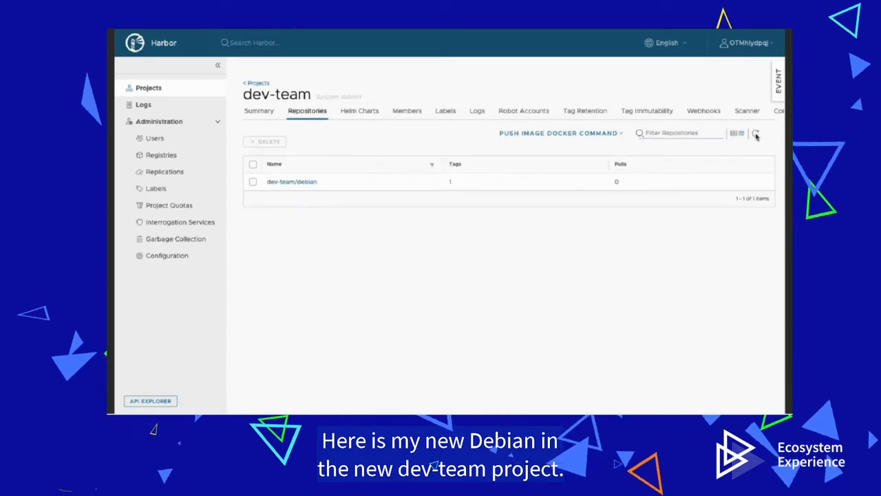
pyautogui.click(300, 183)
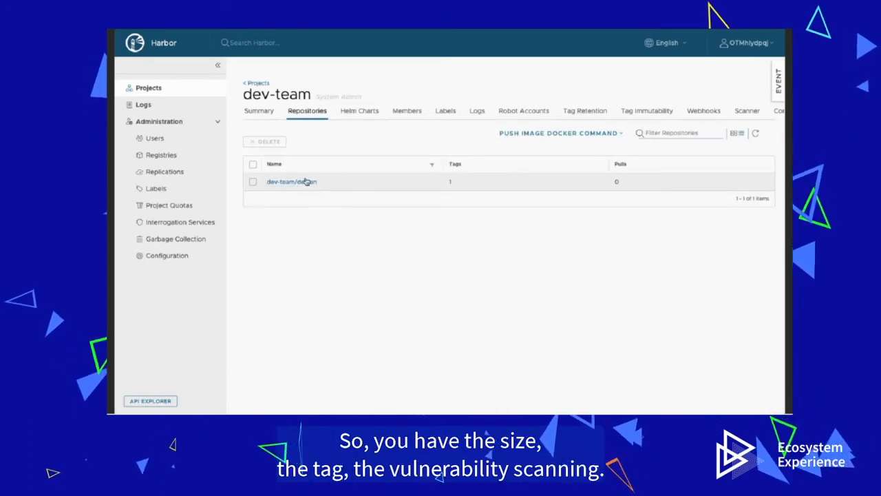
pyautogui.click(309, 181)
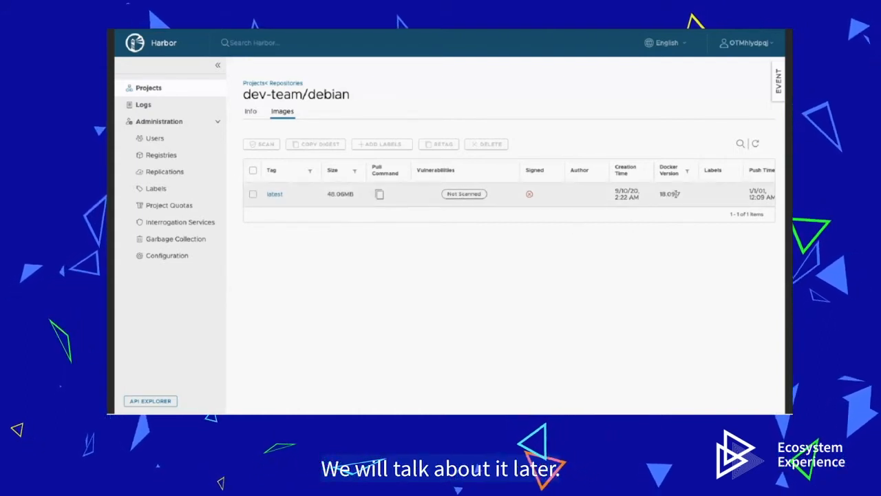
pyautogui.hscroll(2, 676, 194)
pyautogui.hscroll(-2, 676, 194)
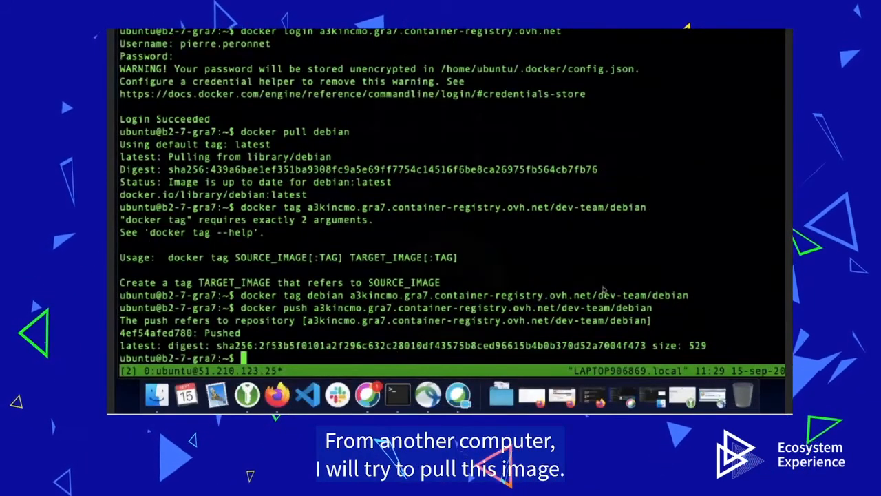
# Step: Split the terminal into side-by-side panes and start a 'docker pull' command in the right pane
pyautogui.hotkey('ctrl', 'b')
pyautogui.press('%')
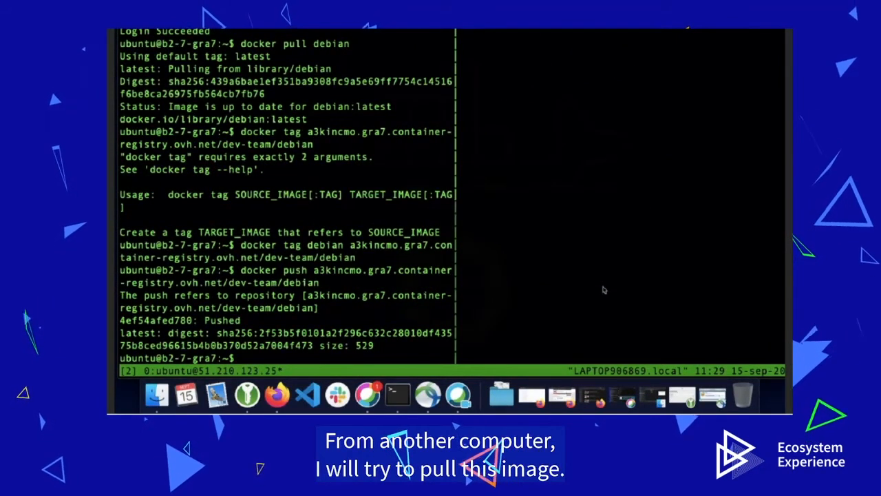
pyautogui.write('docker pull')
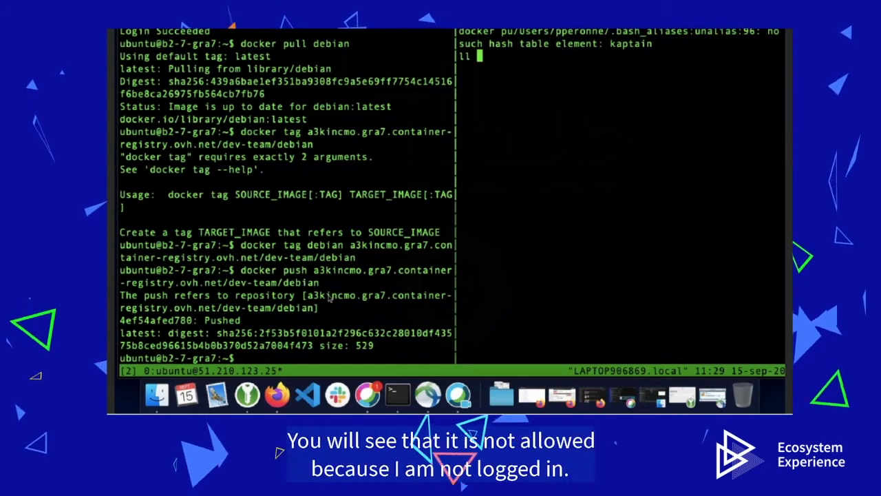
# Step: Pull a3kincmo.gra7.container-registry.ovh.net/dev-team/debian from the logged-out right pane, using the path copied from the push output
pyautogui.hotkey('ctrl', 'b')
pyautogui.press('Left')
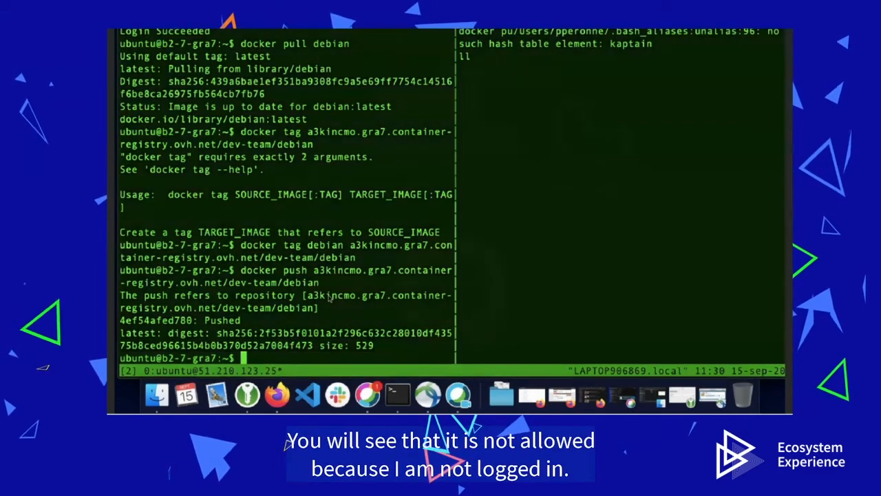
pyautogui.hotkey('ctrl', 'b')
pyautogui.press('z')
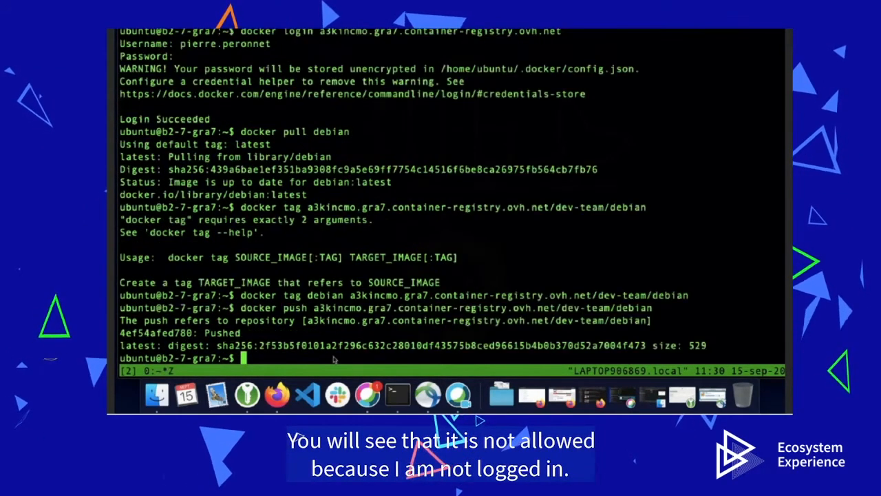
pyautogui.moveTo(307, 320); pyautogui.dragTo(648, 320)
pyautogui.press('super+c')
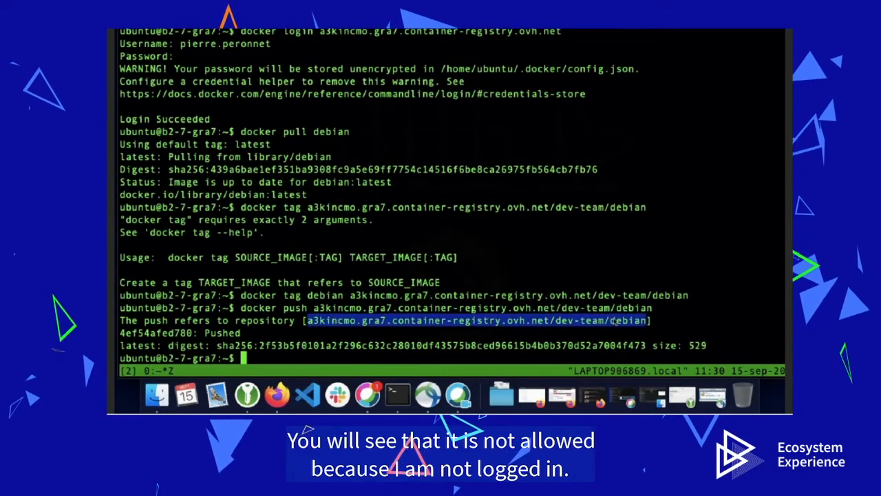
pyautogui.hotkey('ctrl', 'b')
pyautogui.press('Right')
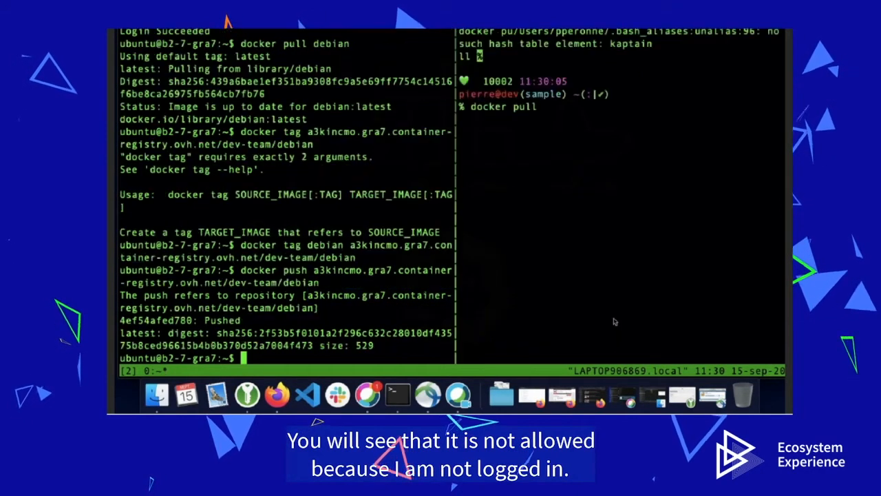
pyautogui.press('super+v')
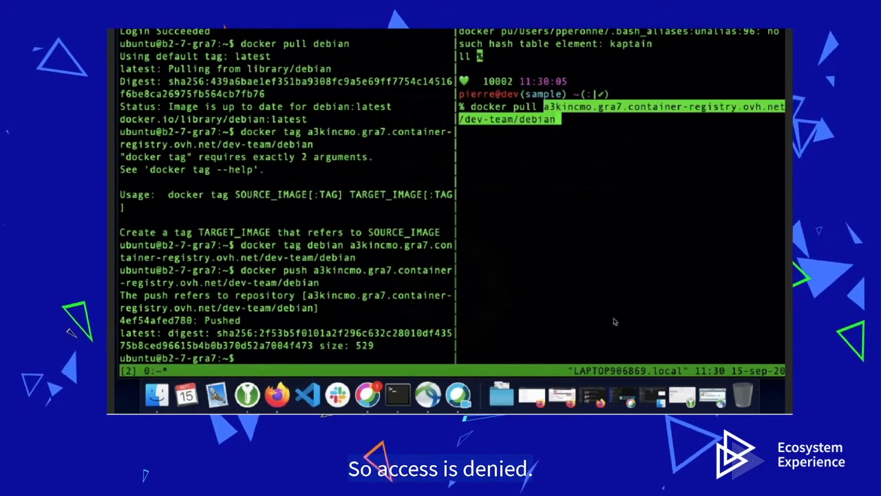
pyautogui.press('Return')
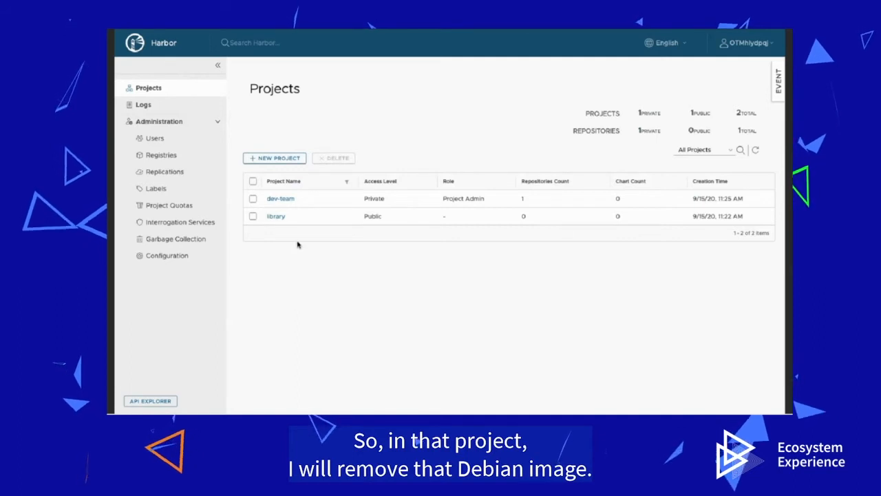
# Step: Delete the dev-team/debian repository from the dev-team project's Repositories list
pyautogui.click(288, 198)
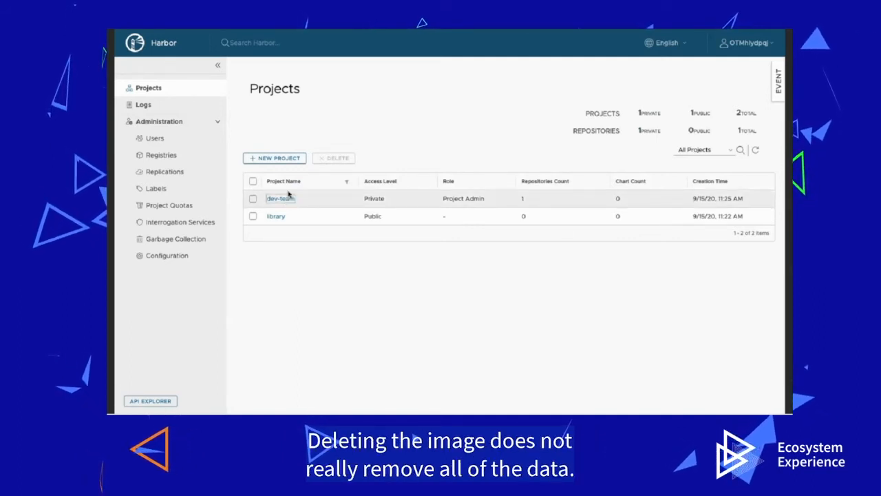
pyautogui.click(309, 115)
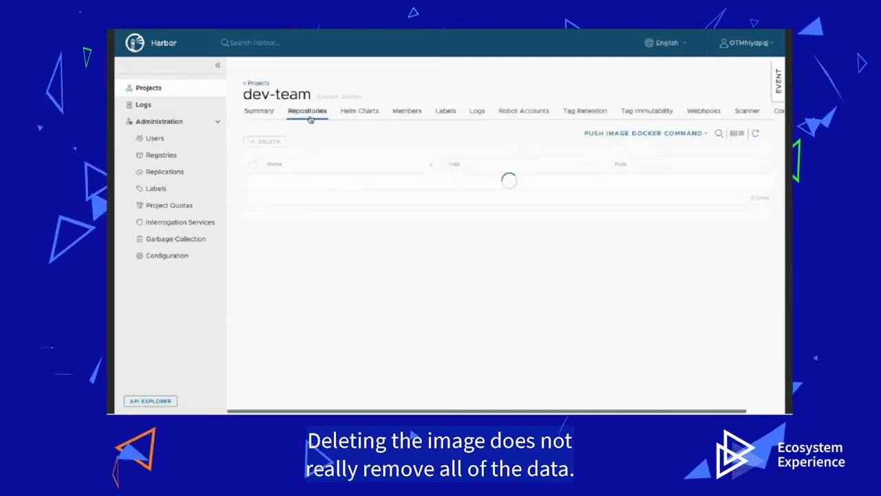
pyautogui.click(252, 181)
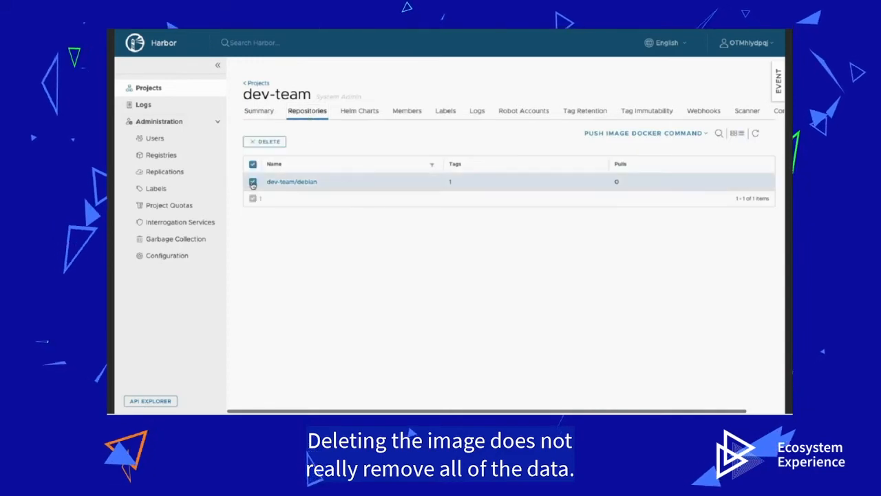
pyautogui.click(269, 145)
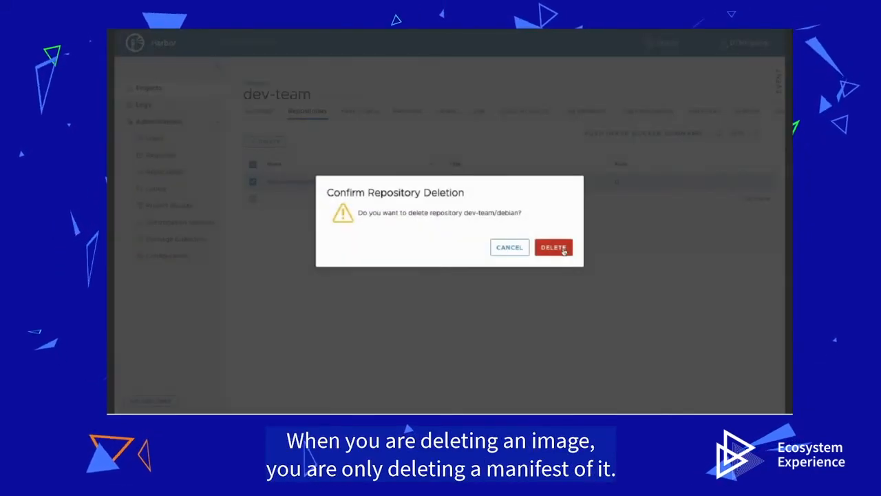
pyautogui.click(558, 249)
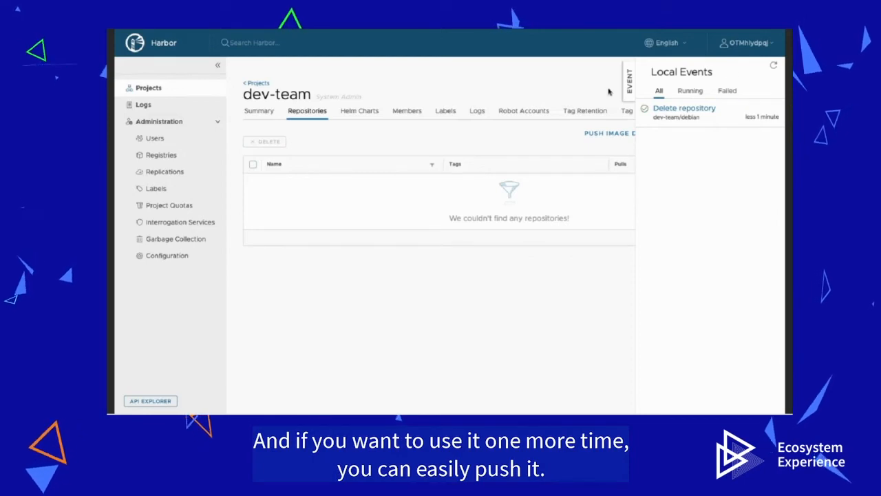
pyautogui.hscroll(2, 606, 90)
pyautogui.hotkey('ctrl', 'Right')
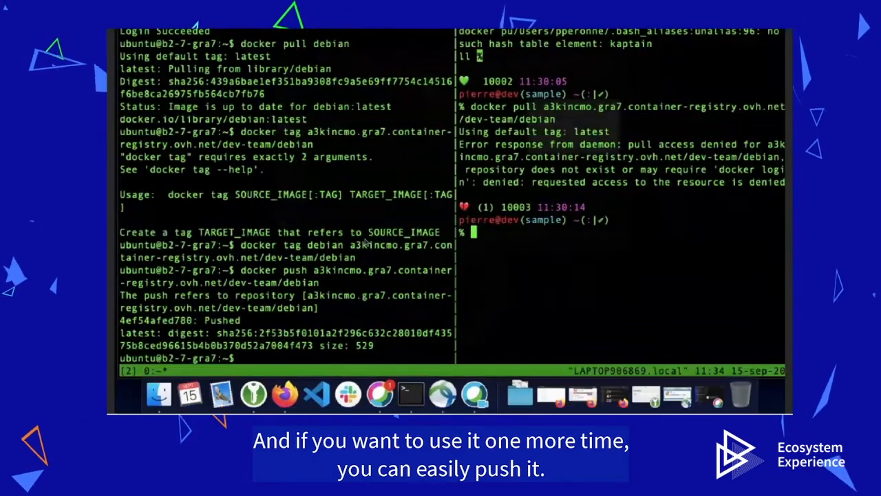
# Step: Re-run the dev-team/debian docker push from the zoomed left tmux pane
pyautogui.hotkey('ctrl', 'b')
pyautogui.press('Left')
pyautogui.hotkey('ctrl', 'b')
pyautogui.press('z')
pyautogui.press('Up')
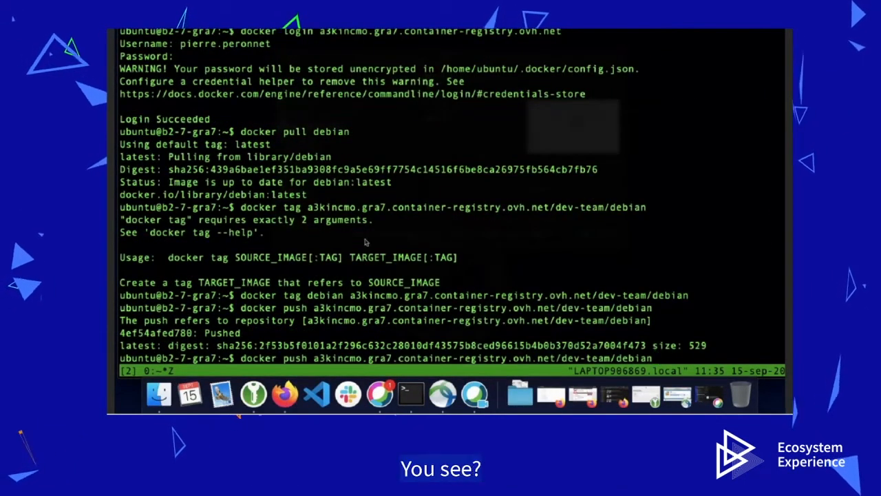
pyautogui.press('Return')
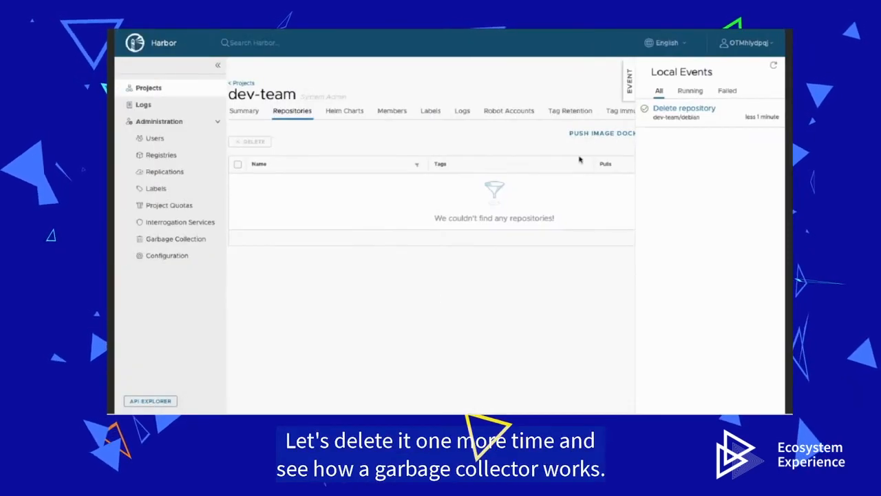
# Step: Refresh the repositories list, delete dev-team/debian again, and go to Administration's Garbage Collection page
pyautogui.click(630, 83)
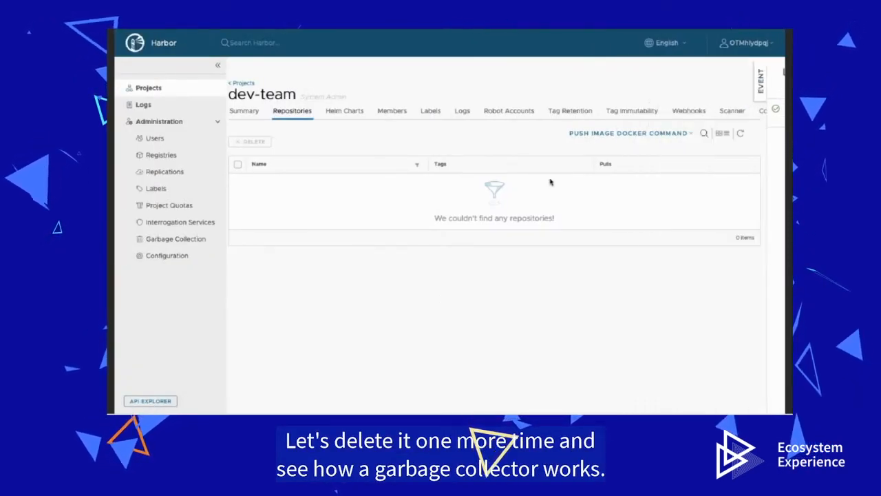
pyautogui.click(741, 133)
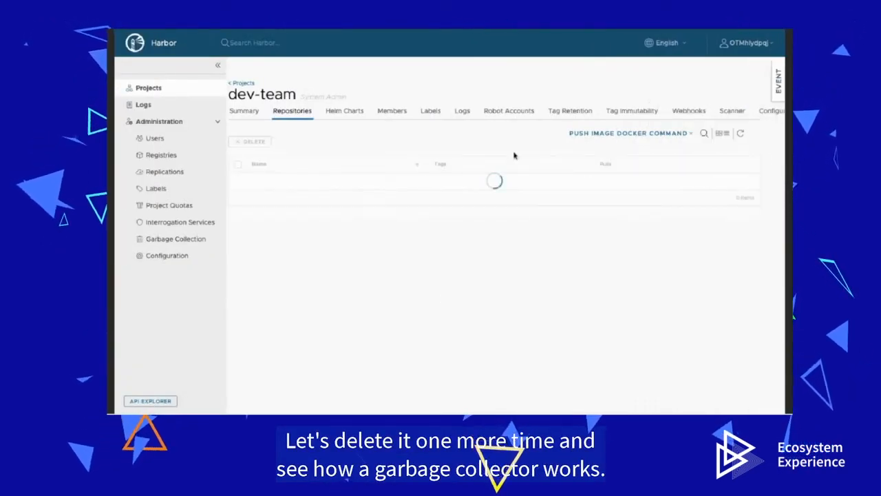
pyautogui.click(238, 181)
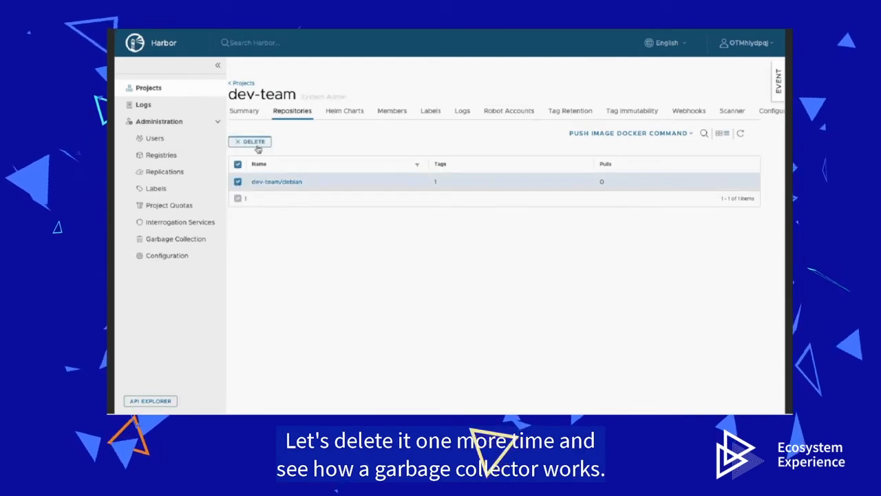
pyautogui.click(253, 141)
pyautogui.click(555, 247)
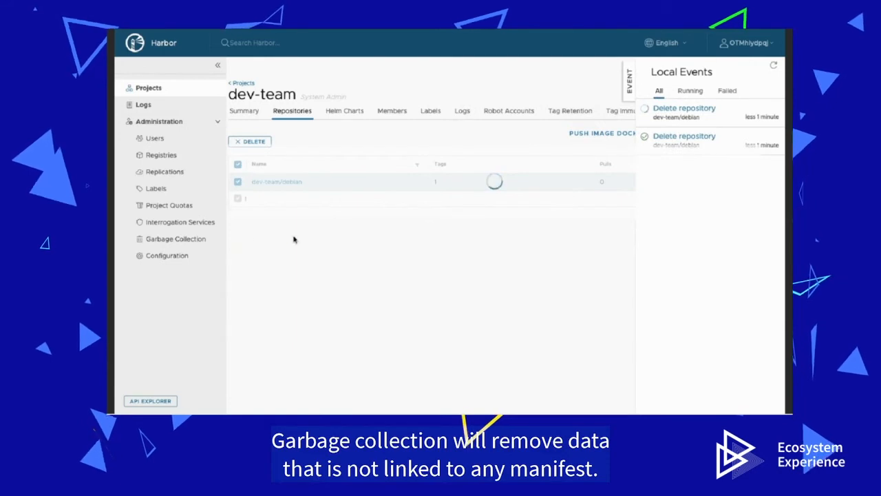
pyautogui.click(175, 241)
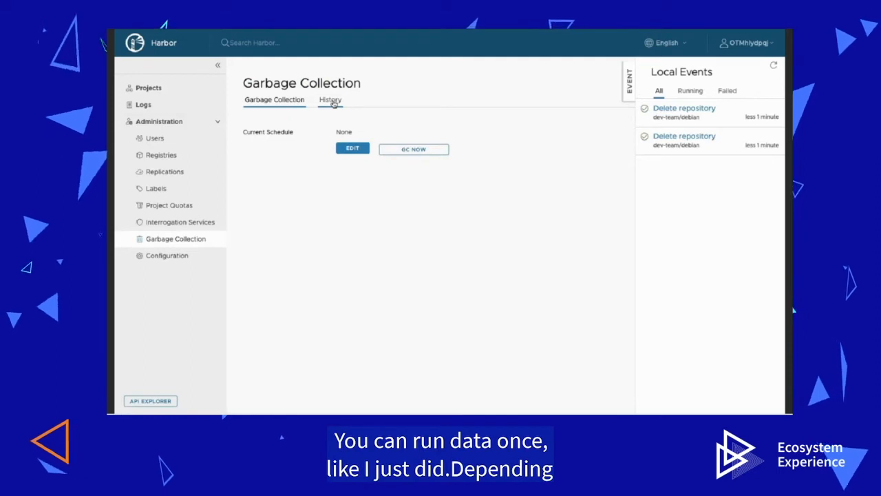
# Step: Run garbage collection now and view the finished job's log showing 3 blobs eligible for deletion
pyautogui.click(421, 152)
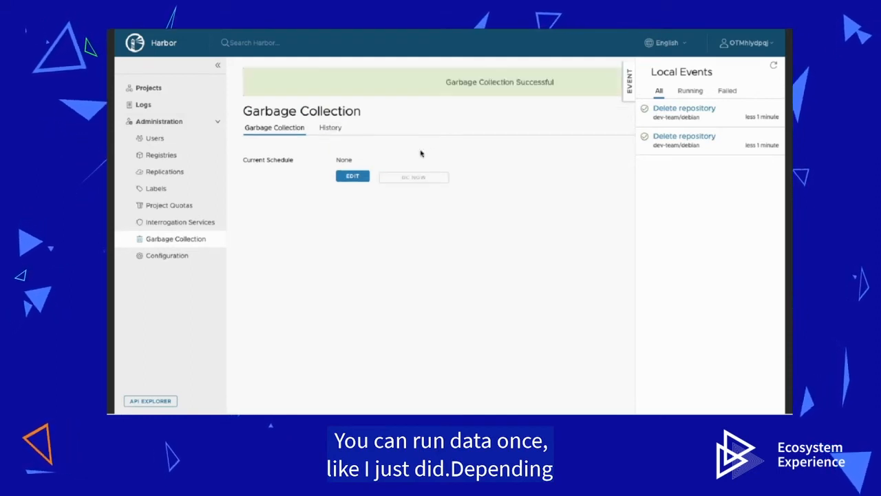
pyautogui.click(330, 131)
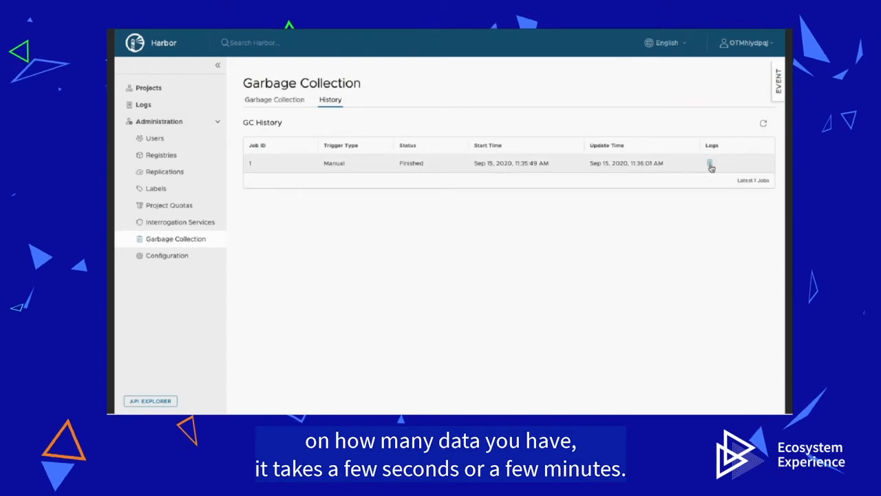
pyautogui.click(711, 165)
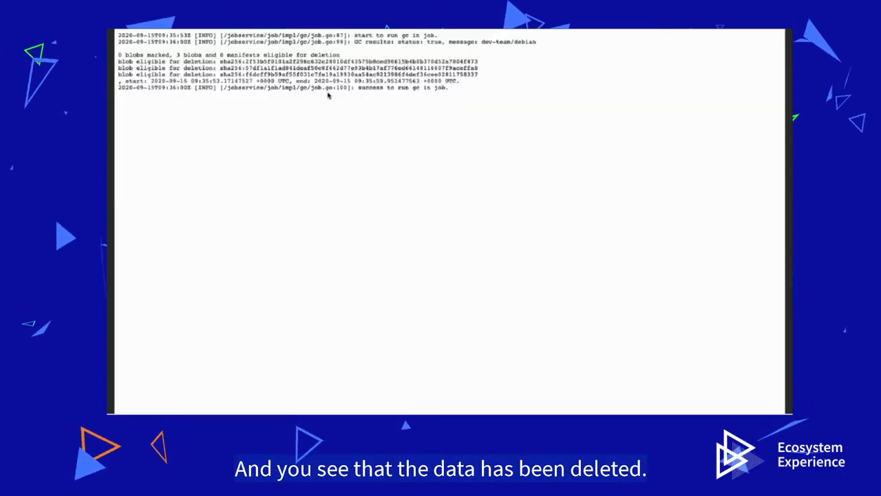
# Step: Recall and rerun the dev-team/debian docker push in the terminal
pyautogui.hotkey('ctrl', 'Right')
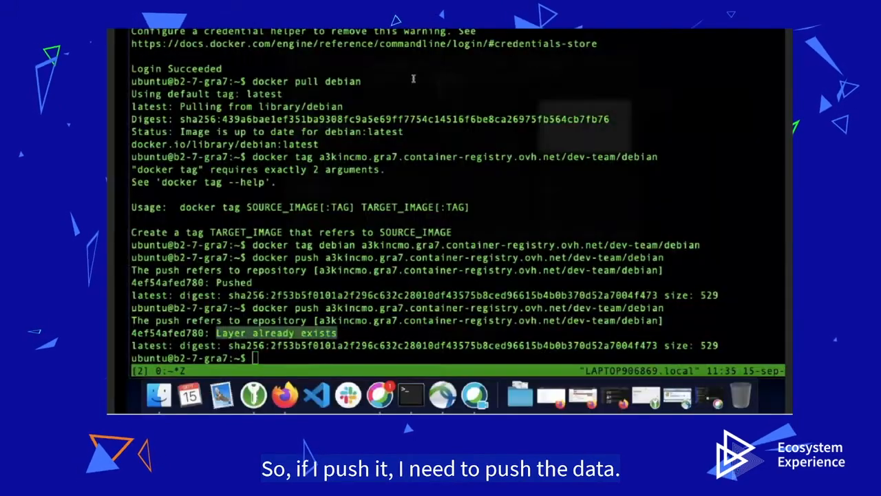
pyautogui.press('Up')
pyautogui.press('Return')
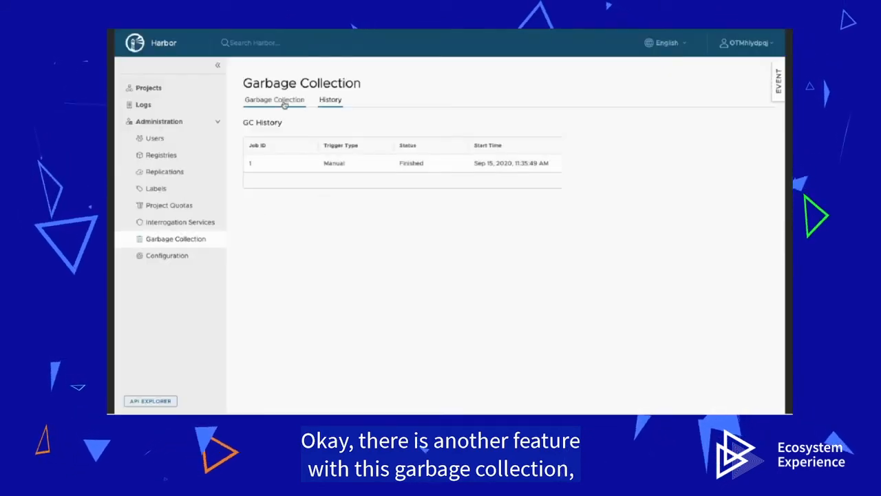
# Step: Set the garbage collection schedule to Weekly, save it, and check the job history
pyautogui.click(274, 100)
pyautogui.click(350, 149)
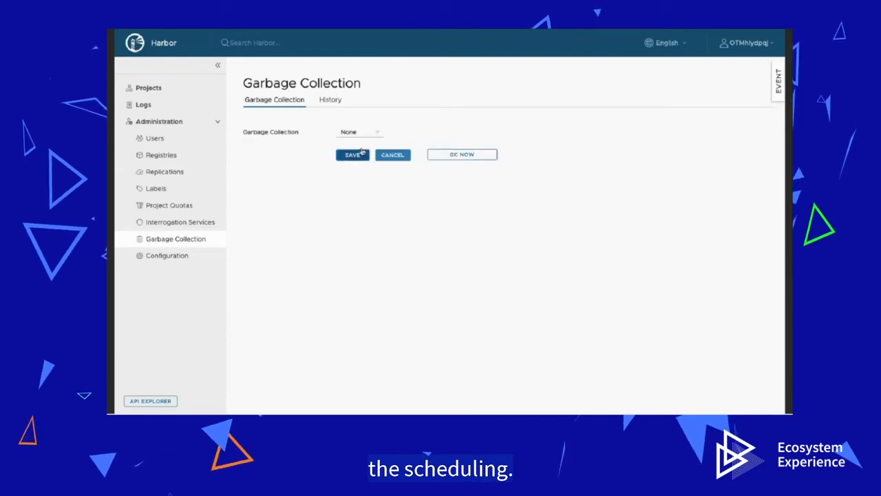
pyautogui.click(354, 132)
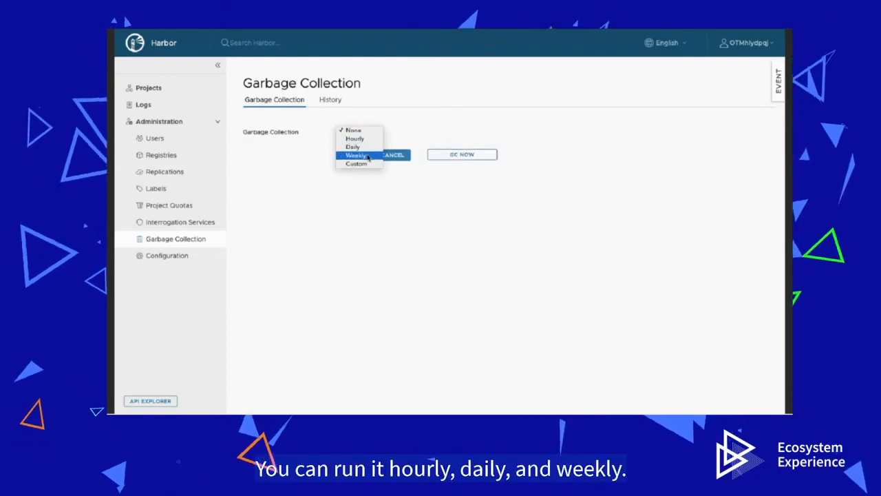
pyautogui.click(367, 158)
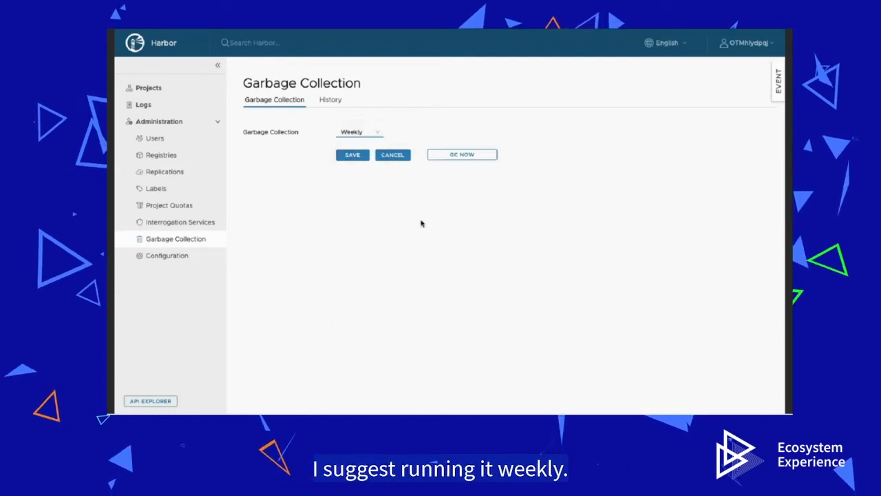
pyautogui.click(356, 158)
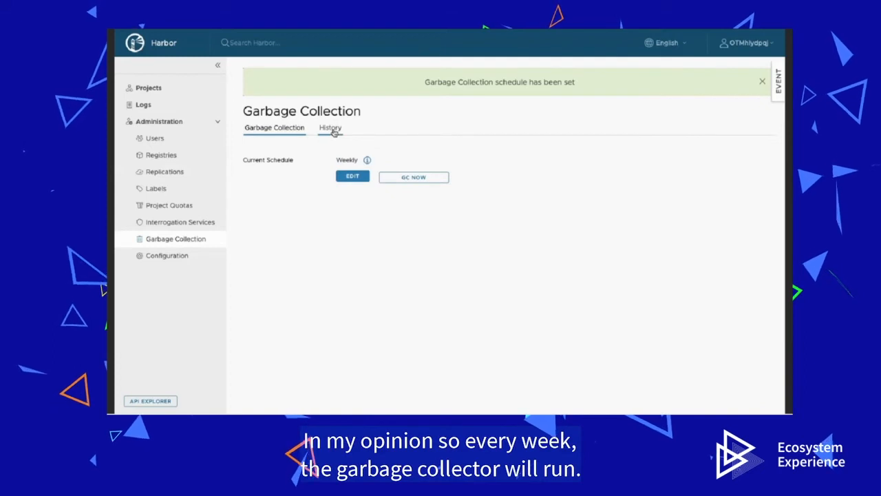
pyautogui.click(334, 130)
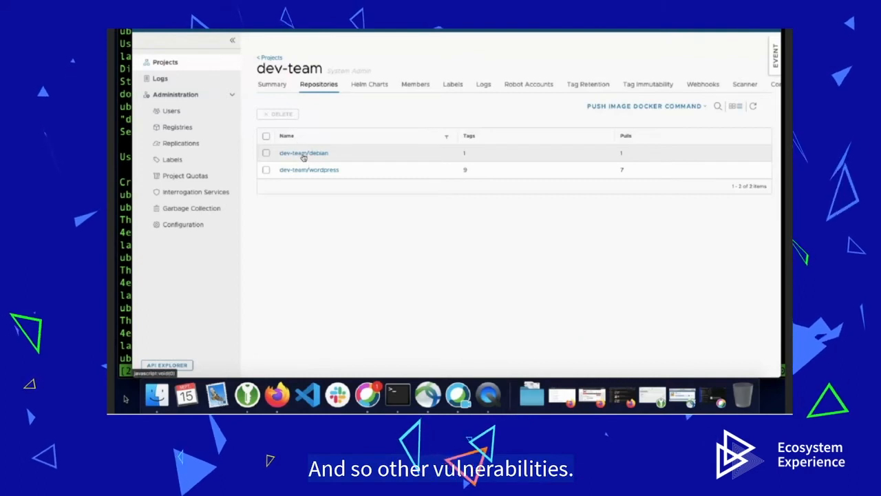
# Step: Scan dev-team/debian's latest tag with Clair, getting 'No vulnerability', then view the repository's Info
pyautogui.click(303, 153)
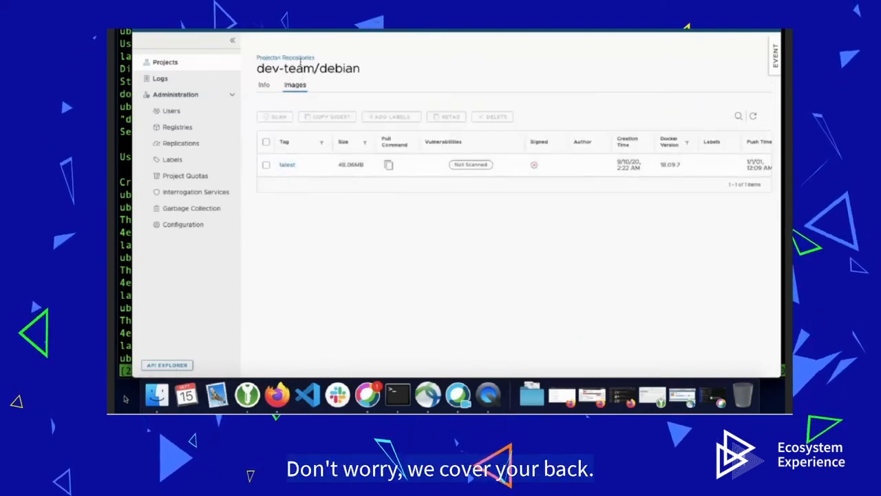
pyautogui.click(266, 166)
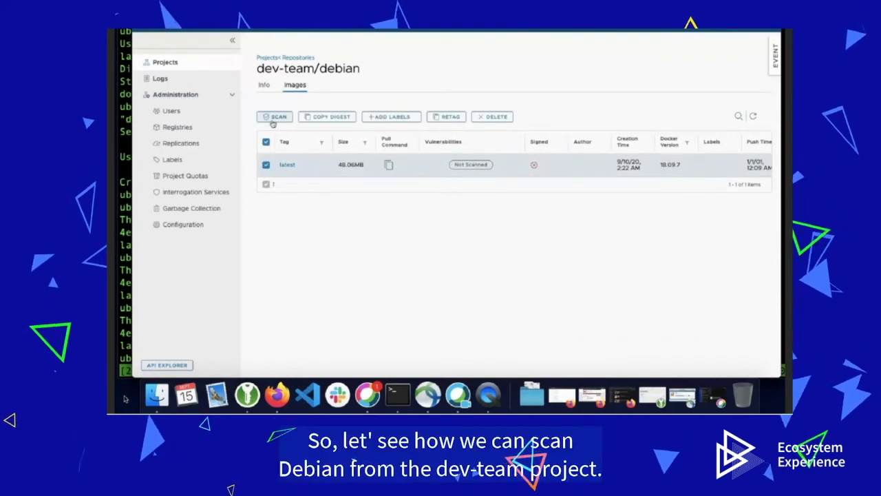
pyautogui.click(275, 117)
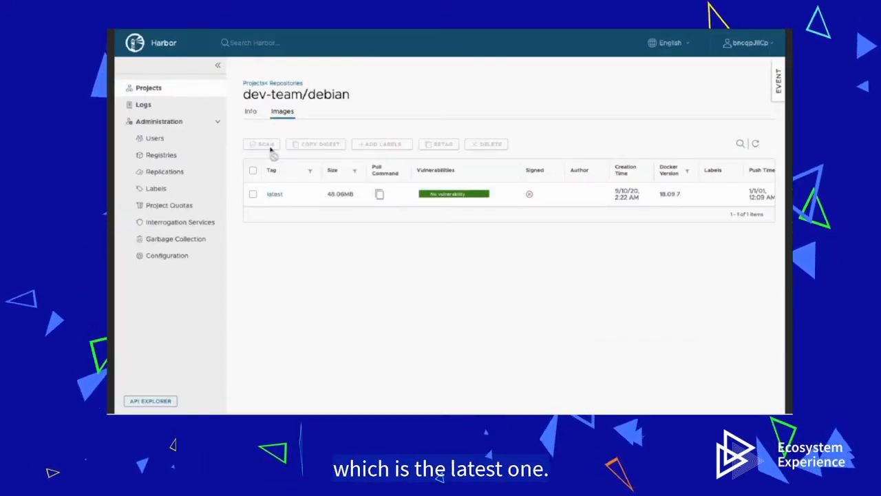
pyautogui.moveTo(477, 196)
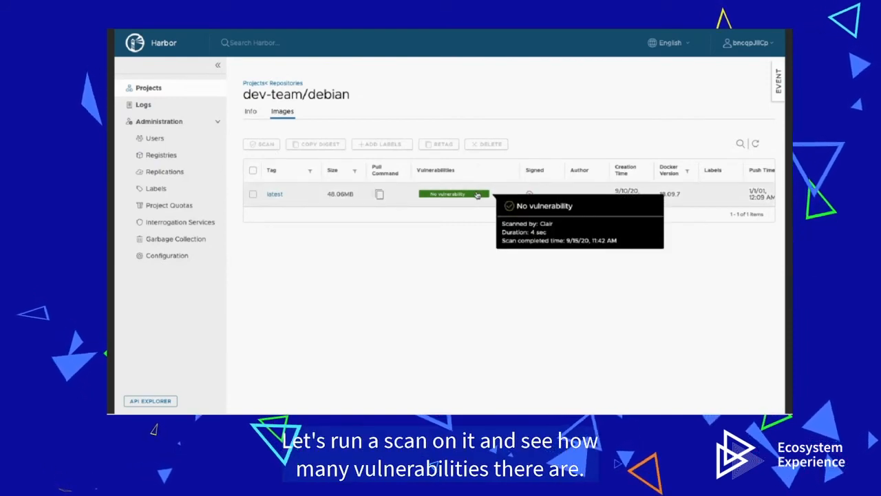
pyautogui.click(250, 112)
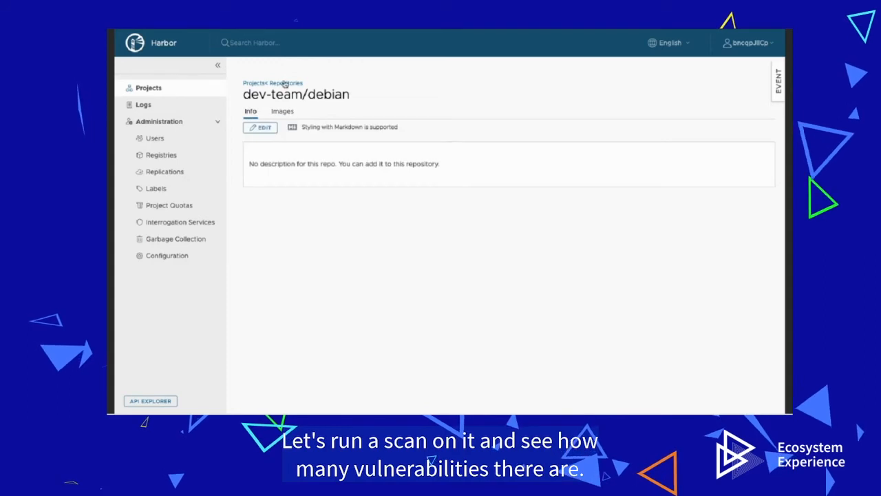
# Step: Open the dev-team project's Configuration, highlighting the auto-scan on push and vulnerable-image prevention settings
pyautogui.click(284, 83)
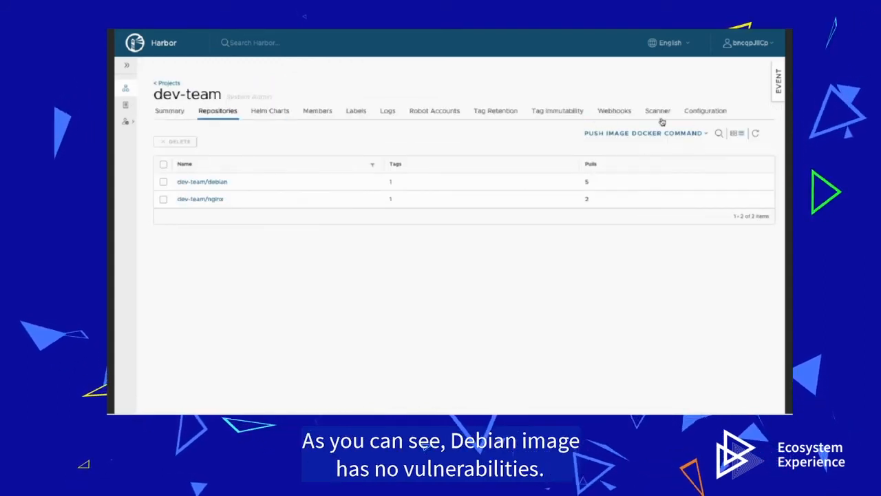
pyautogui.click(701, 112)
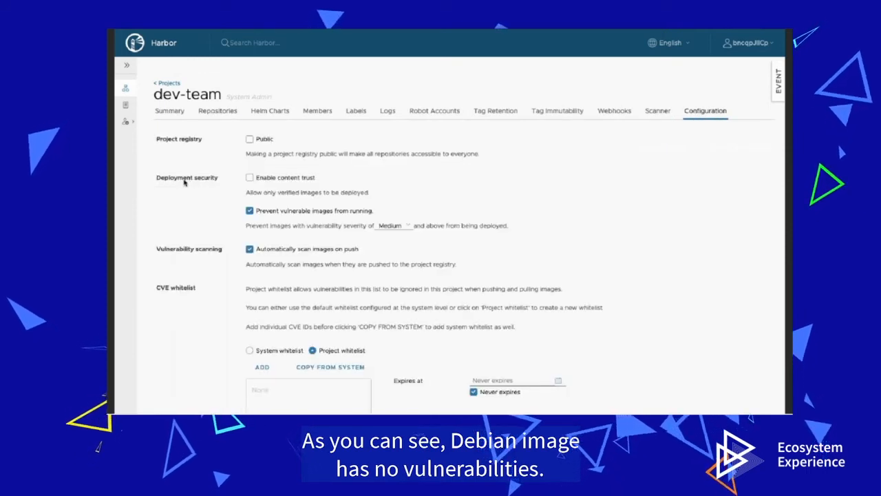
pyautogui.doubleClick(275, 215)
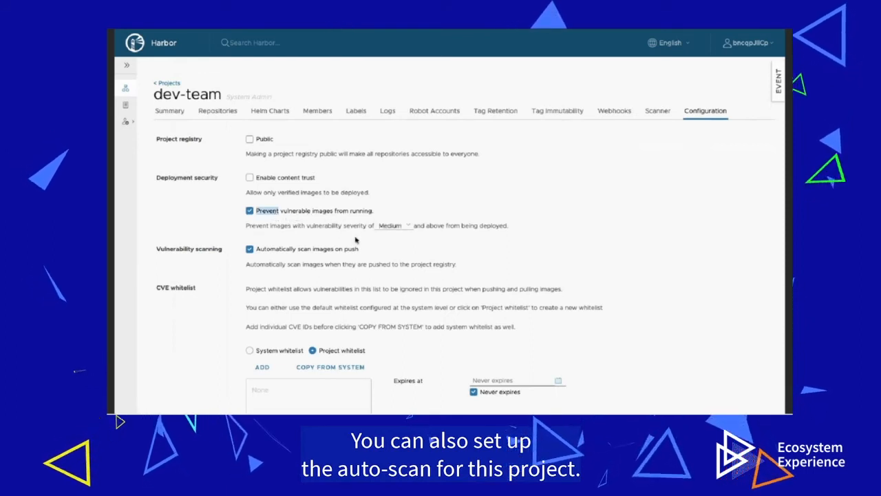
pyautogui.scroll(-1, 356, 240)
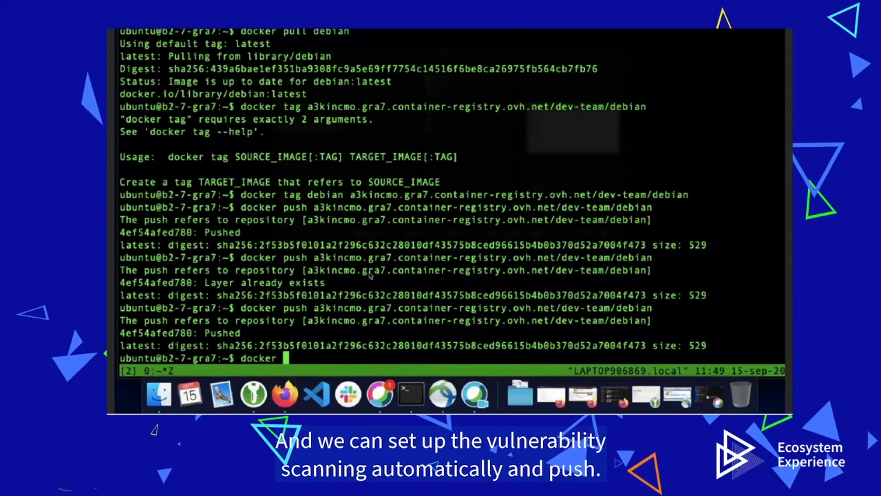
# Step: Tag the nginx image as a3kincmo.gra7.container-registry.ovh.net/dev-team/nginx
pyautogui.write('tag')
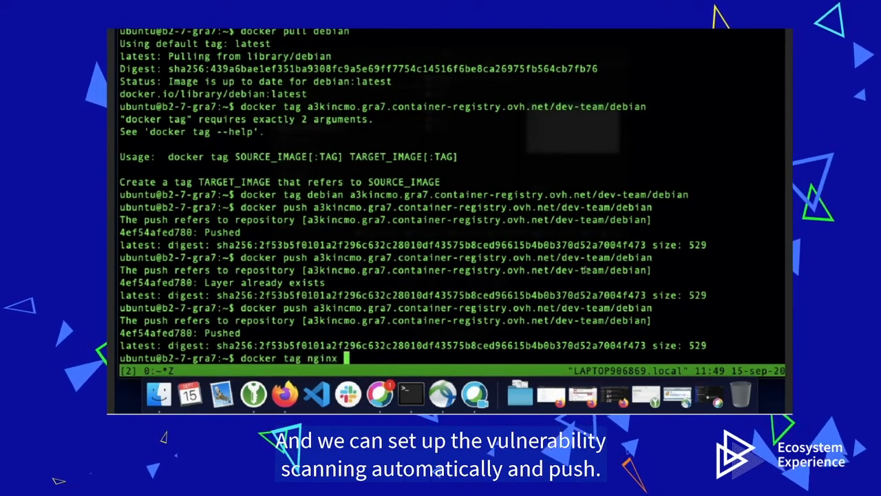
pyautogui.write(' nginx')
pyautogui.moveTo(349, 194); pyautogui.dragTo(648, 195)
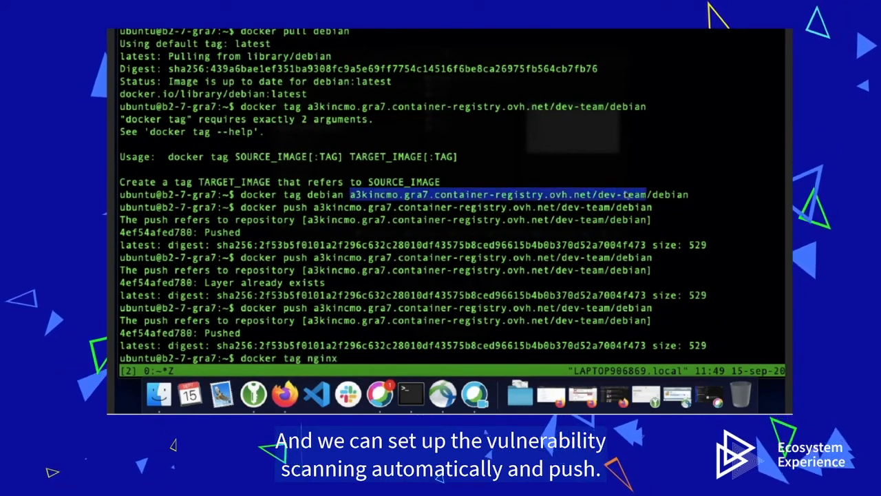
pyautogui.write('a3kincmo.gra7.container-registry.ovh.net/dev-team')
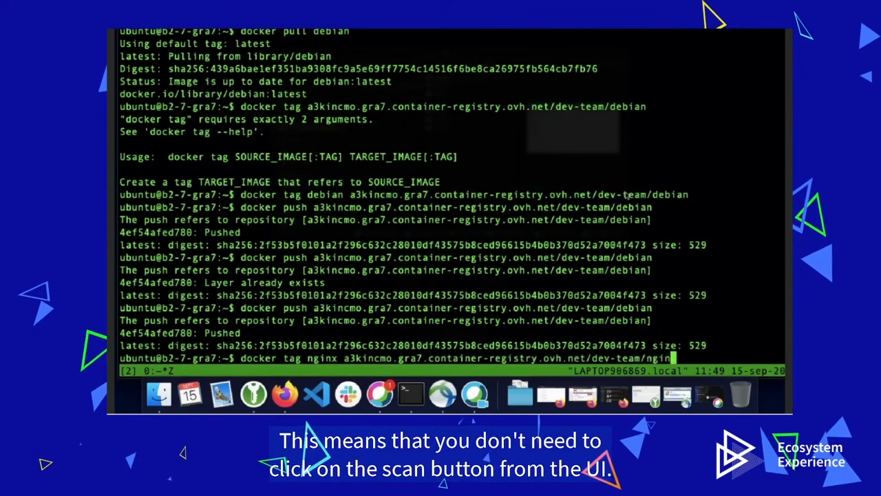
pyautogui.write('nginx')
pyautogui.press('Return')
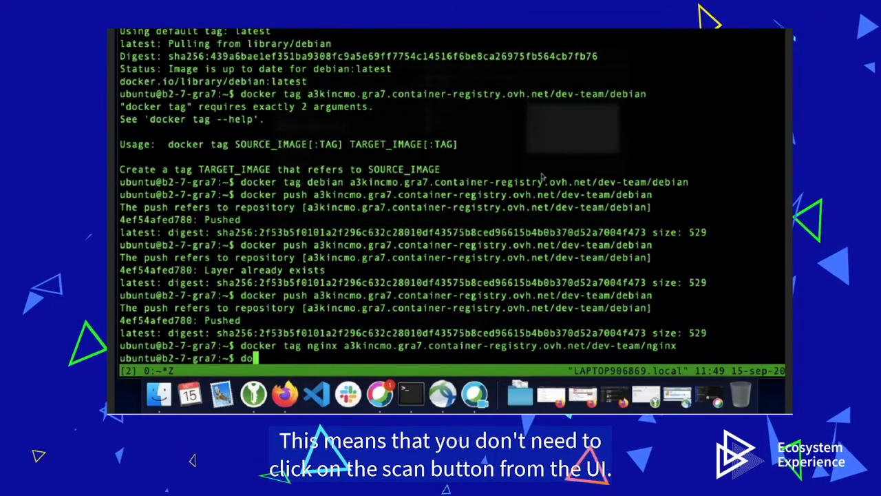
# Step: Push dev-team/nginx and open it in Harbor, showing latest at 51.03MB with no vulnerability
pyautogui.write('docker push')
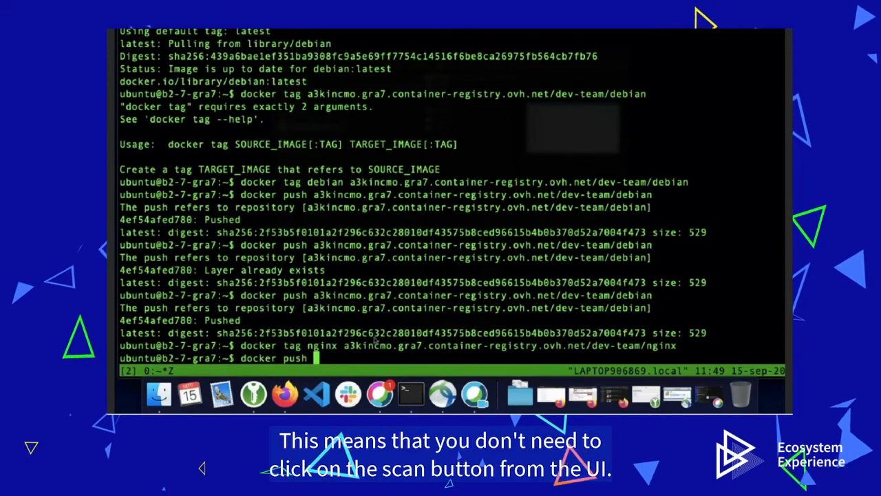
pyautogui.moveTo(344, 346); pyautogui.dragTo(667, 346)
pyautogui.write('a3kincmo.gra7.container-registry.ovh.net/dev-team/nginx')
pyautogui.press('Return')
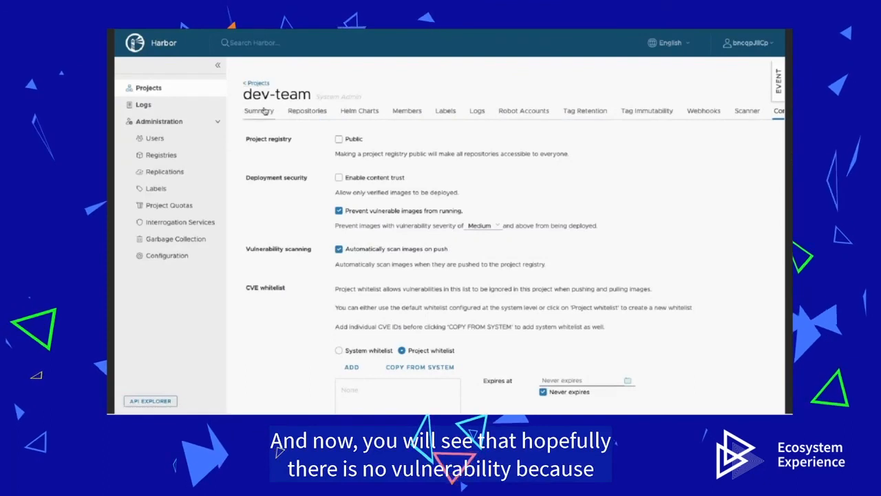
pyautogui.click(295, 115)
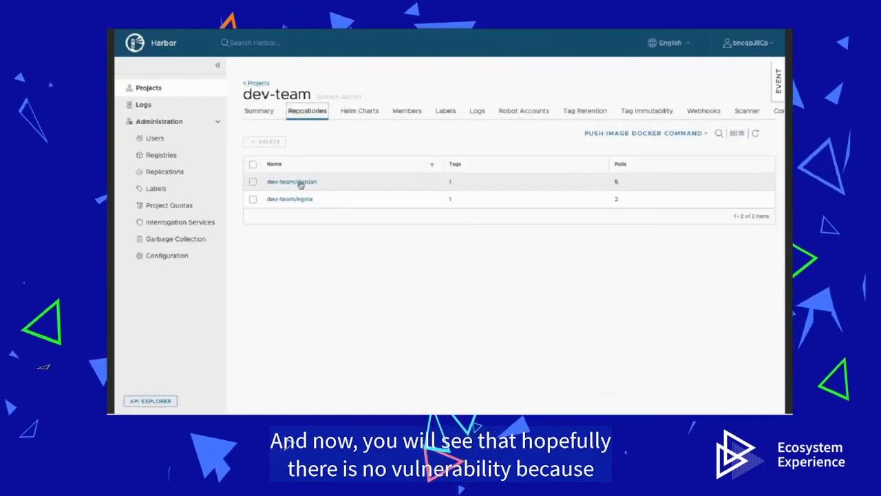
pyautogui.click(301, 200)
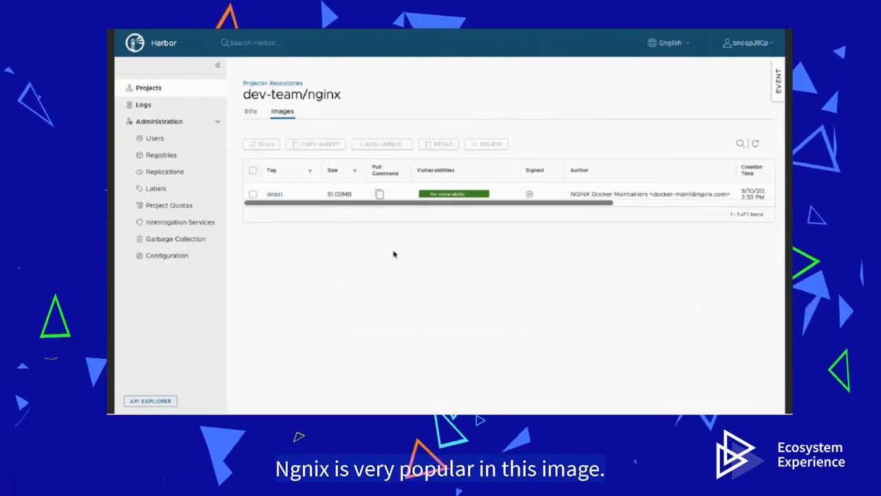